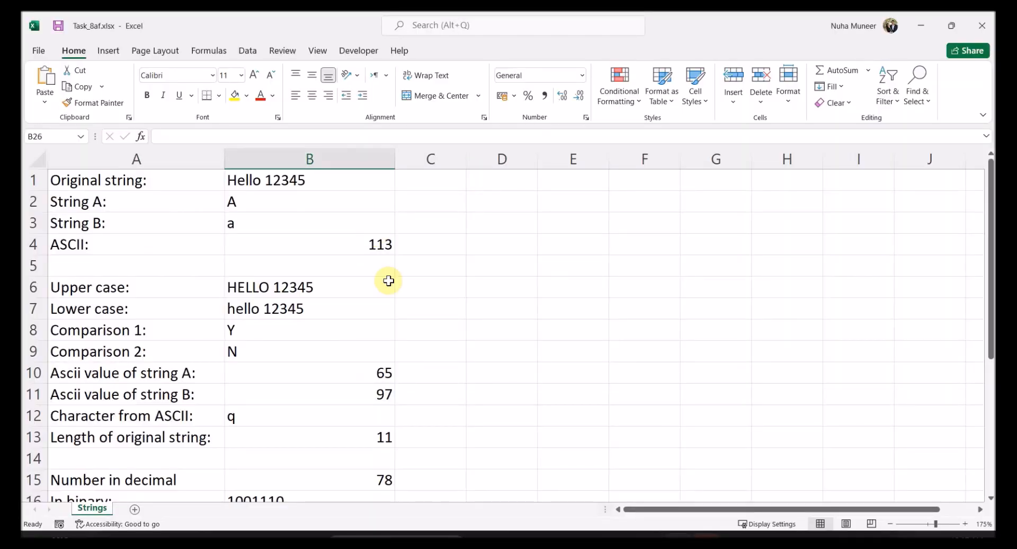
Step: Examine the input values in rows 1 to 4: original string, String A, String B and ASCII
drag(145, 177, 291, 182)
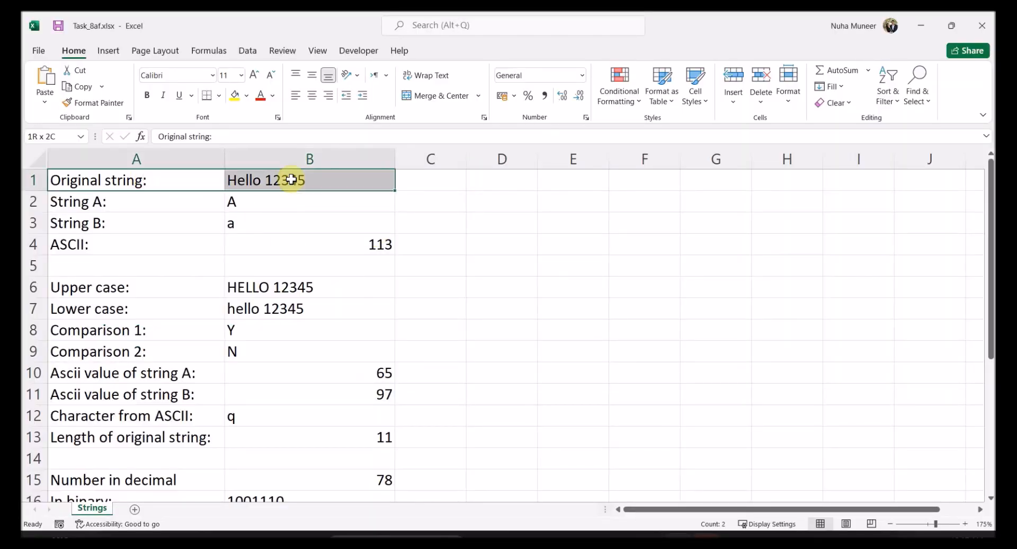
drag(195, 197, 236, 202)
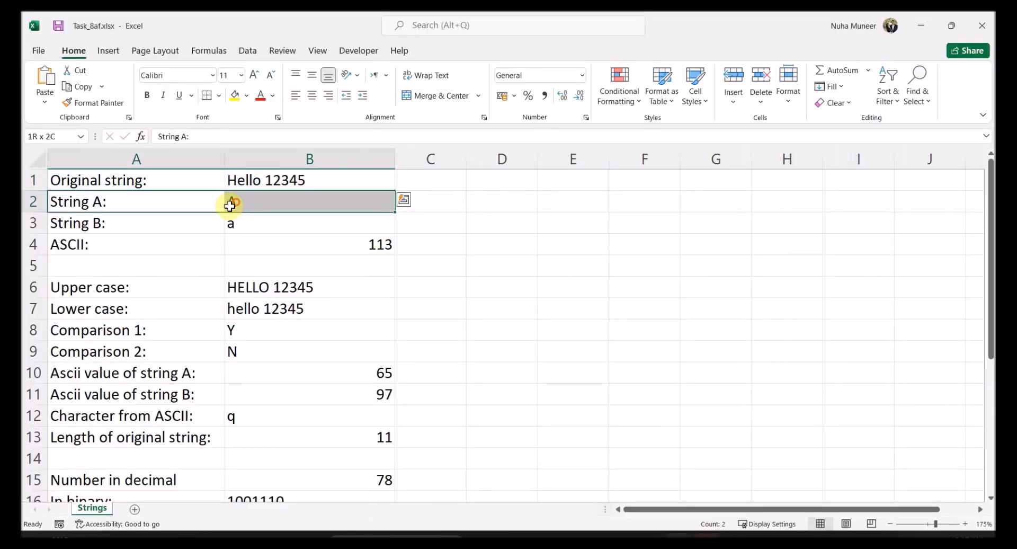
drag(185, 224, 249, 224)
click(251, 225)
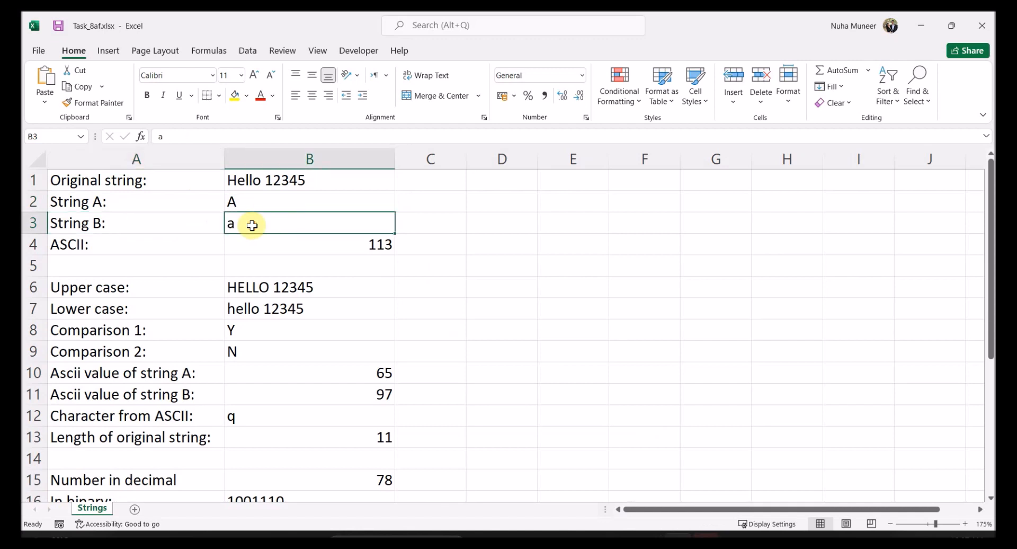
drag(186, 240, 256, 242)
click(256, 243)
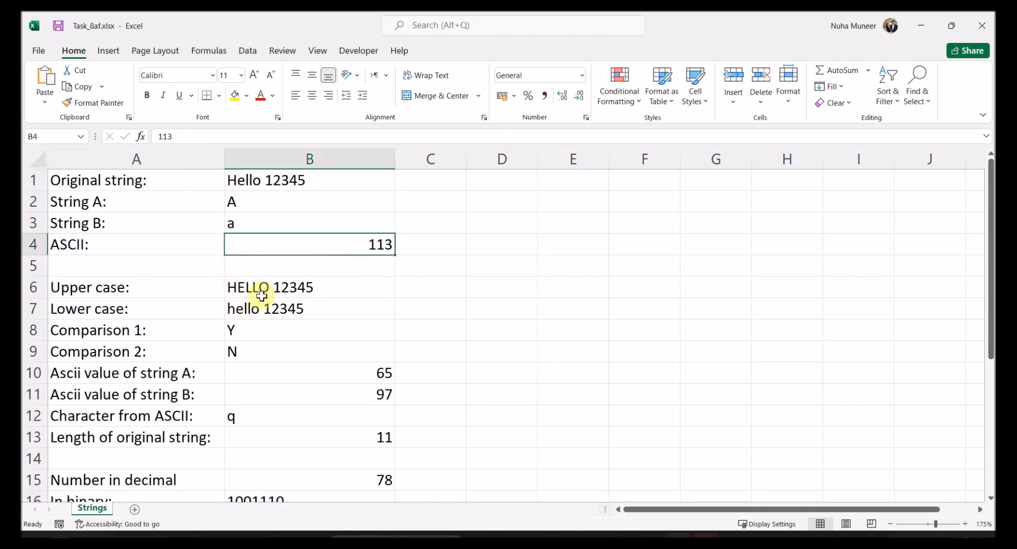
click(273, 184)
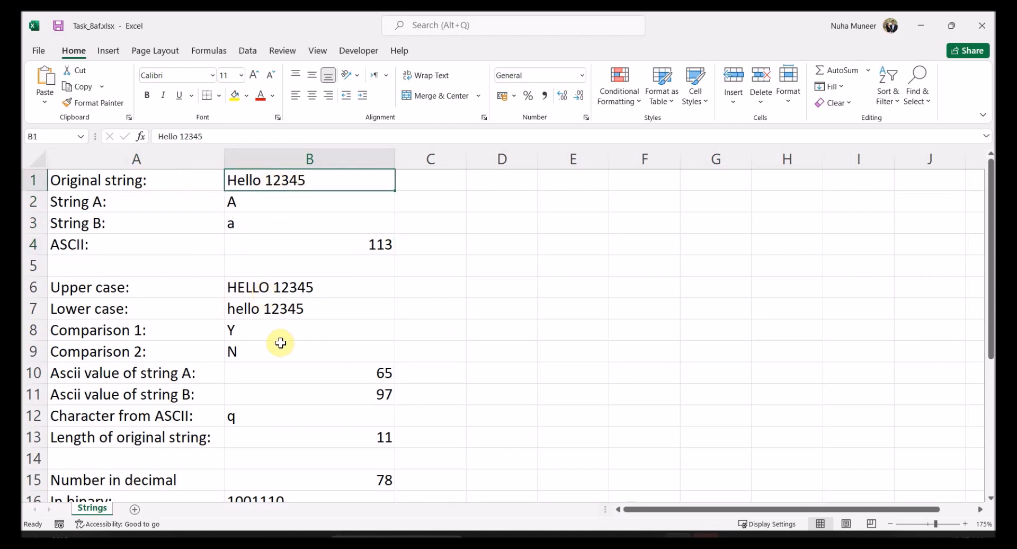
Step: Inspect the UPPER and LOWER formulas behind the Upper case and Lower case results in B6 and B7
double_click(267, 288)
double_click(249, 287)
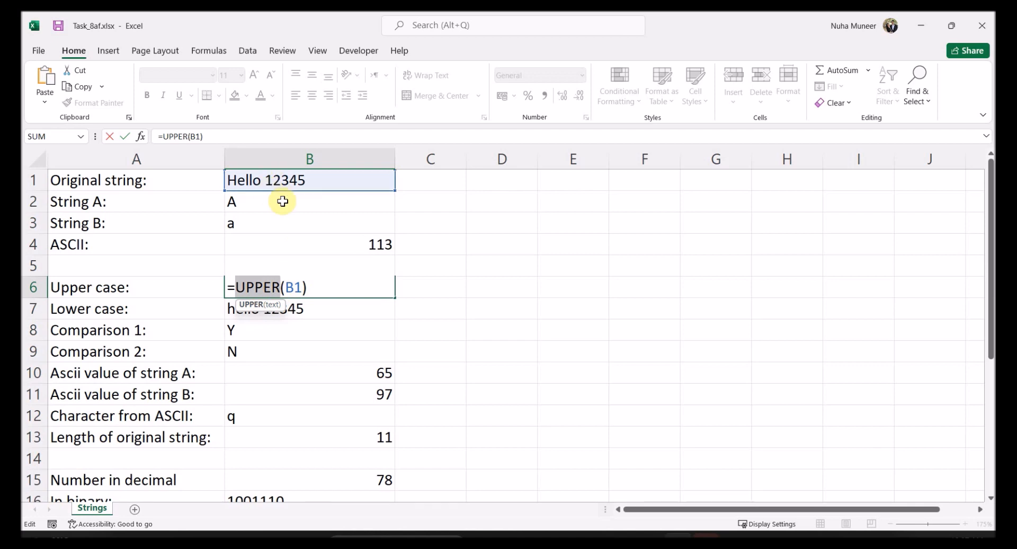
key(ctrl+Return)
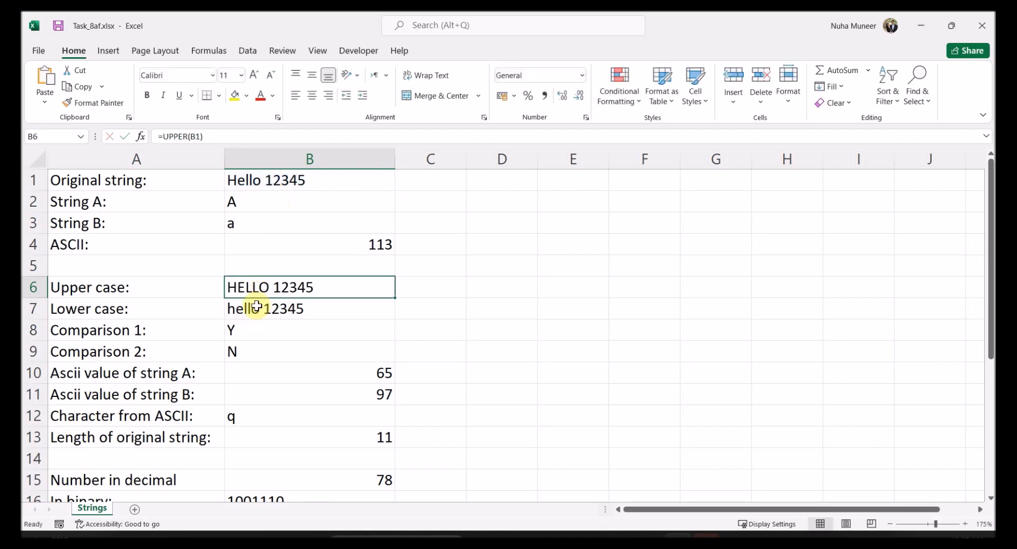
double_click(256, 307)
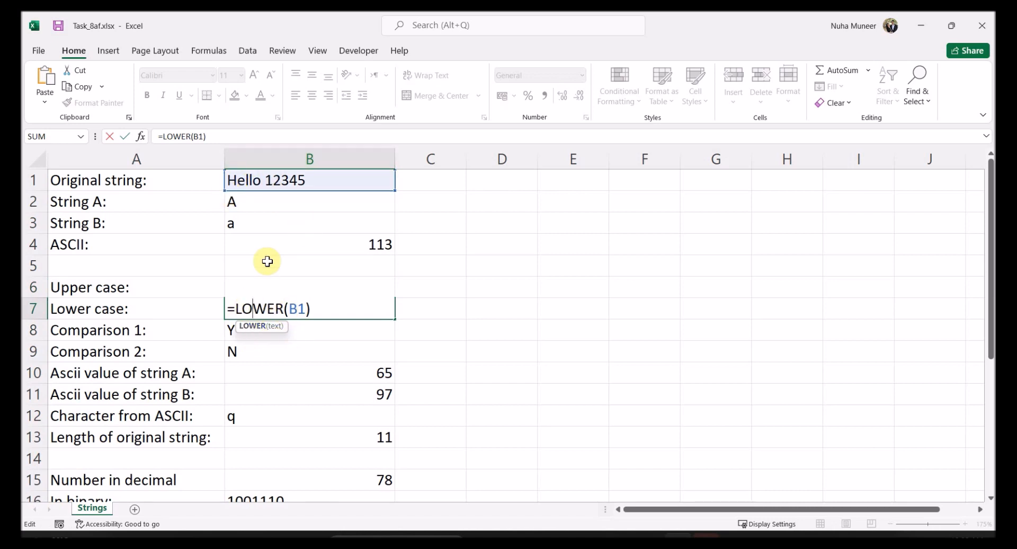
key(ctrl+Return)
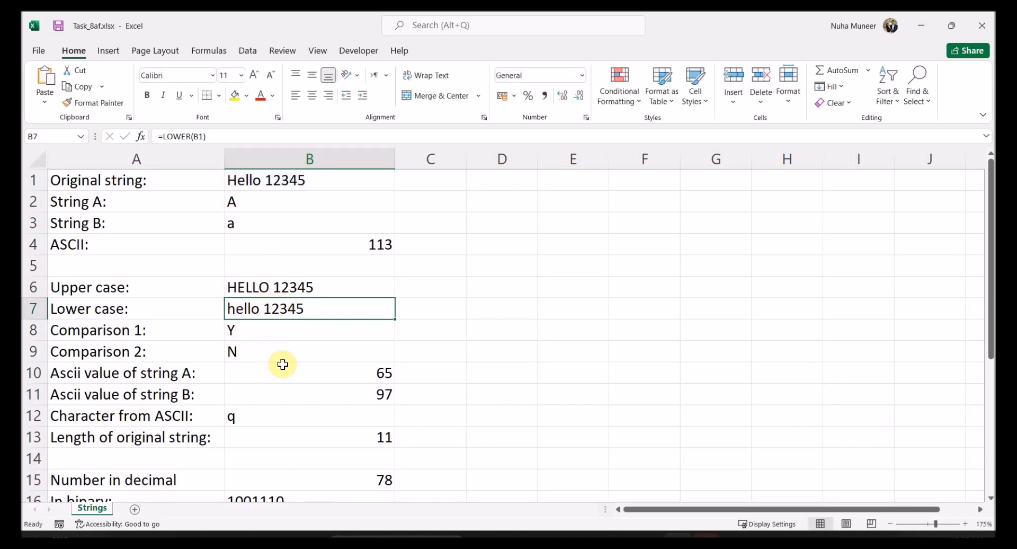
Step: Edit the Comparison 1 IF formula in B8 so it returns "Yes" or "No", and review the updated formula
scroll(283, 364, up, 2)
scroll(238, 364, up, 1)
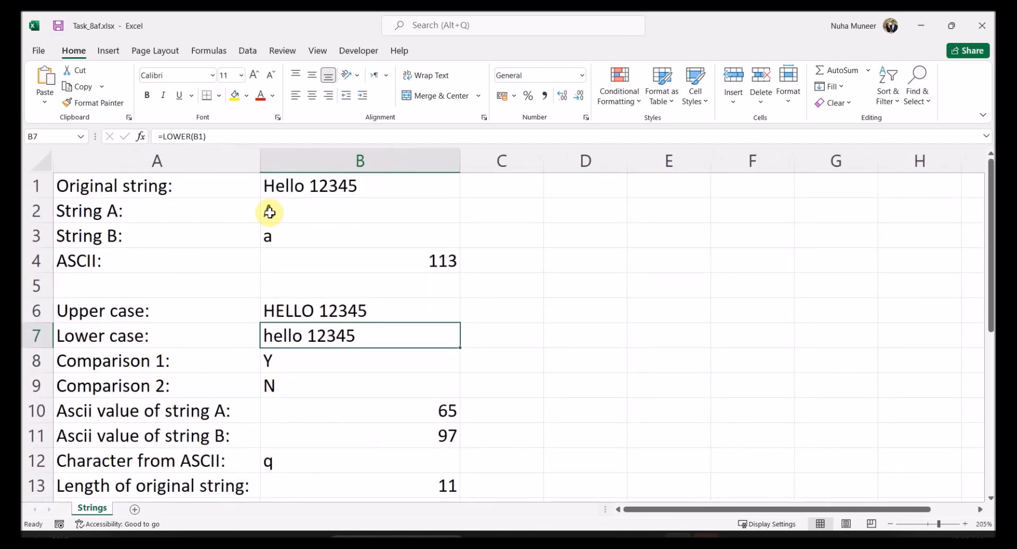
click(276, 212)
click(274, 238)
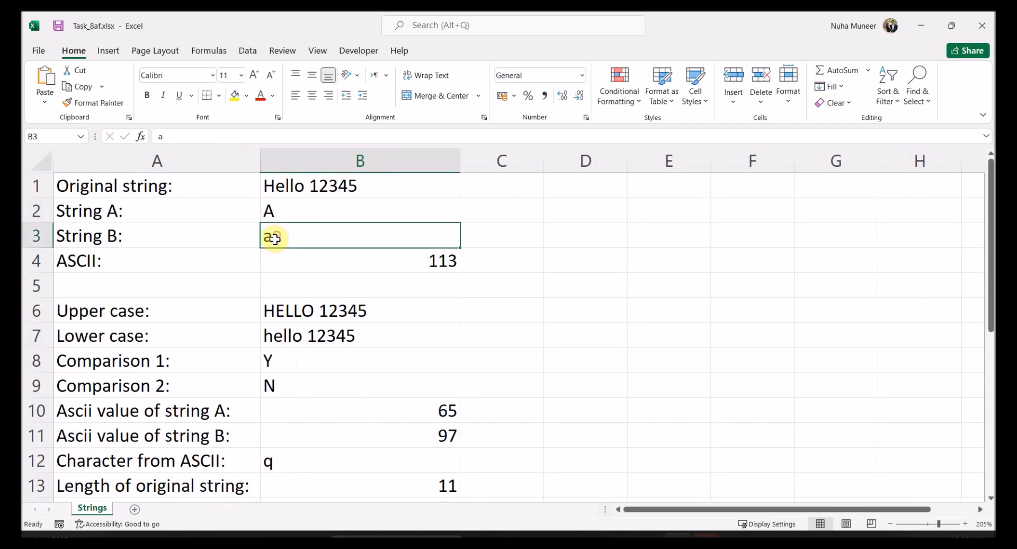
double_click(275, 362)
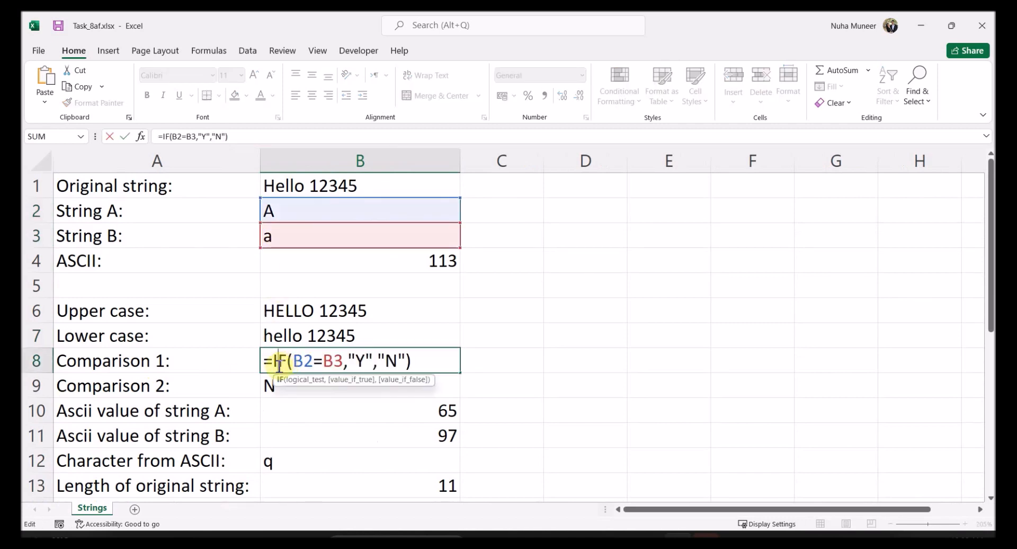
click(288, 361)
double_click(278, 361)
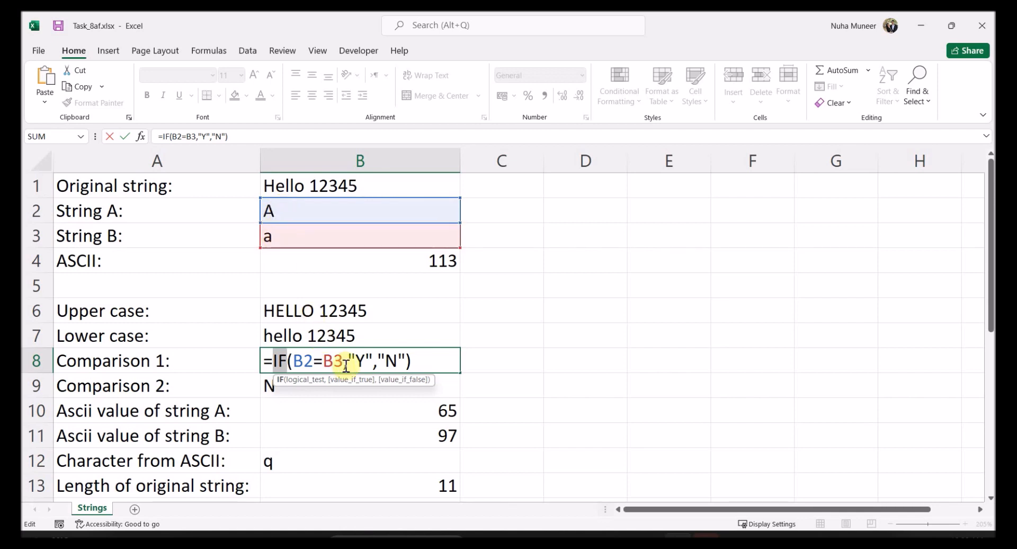
drag(348, 355, 365, 355)
click(365, 355)
text(es)
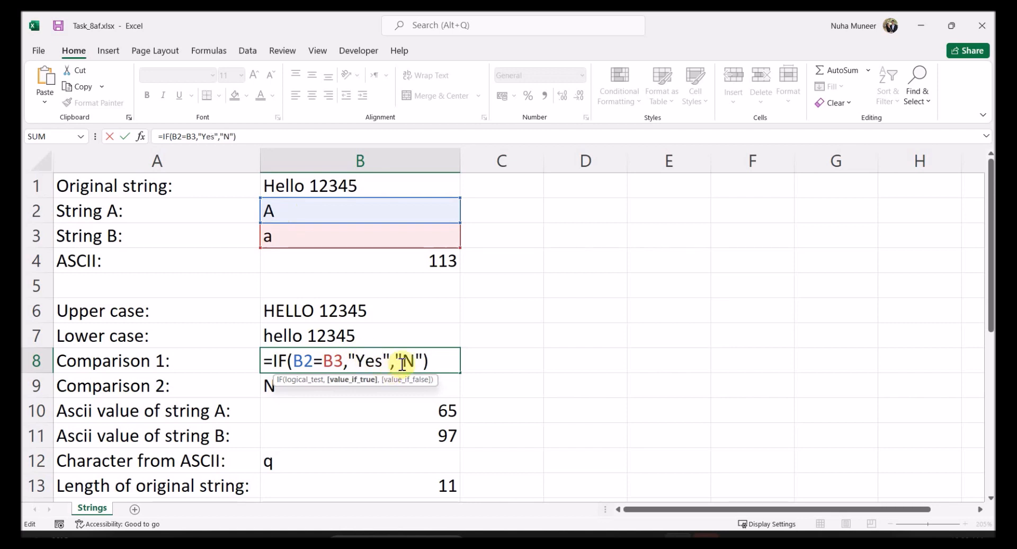
click(416, 360)
text(o)
key(Return)
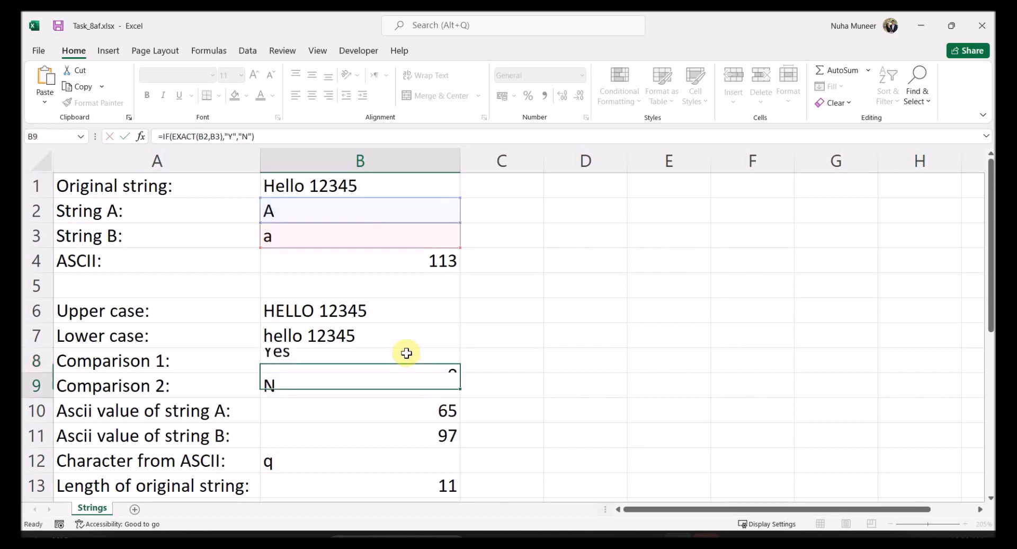
click(284, 360)
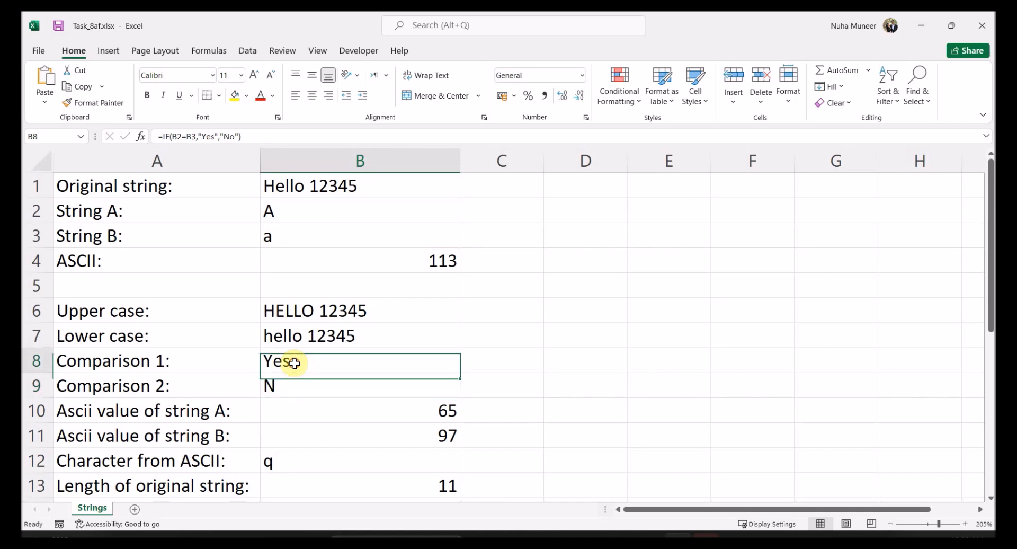
double_click(267, 361)
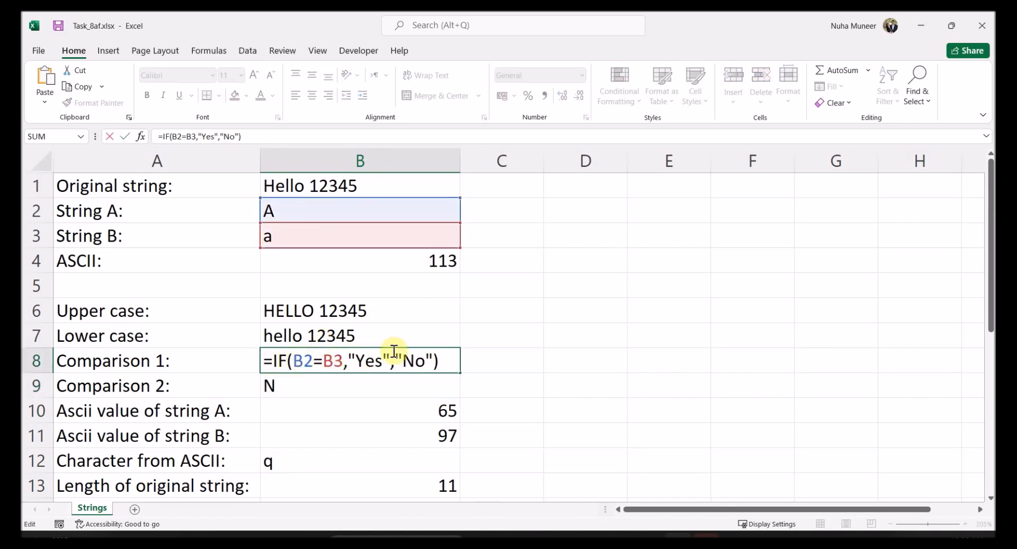
key(Escape)
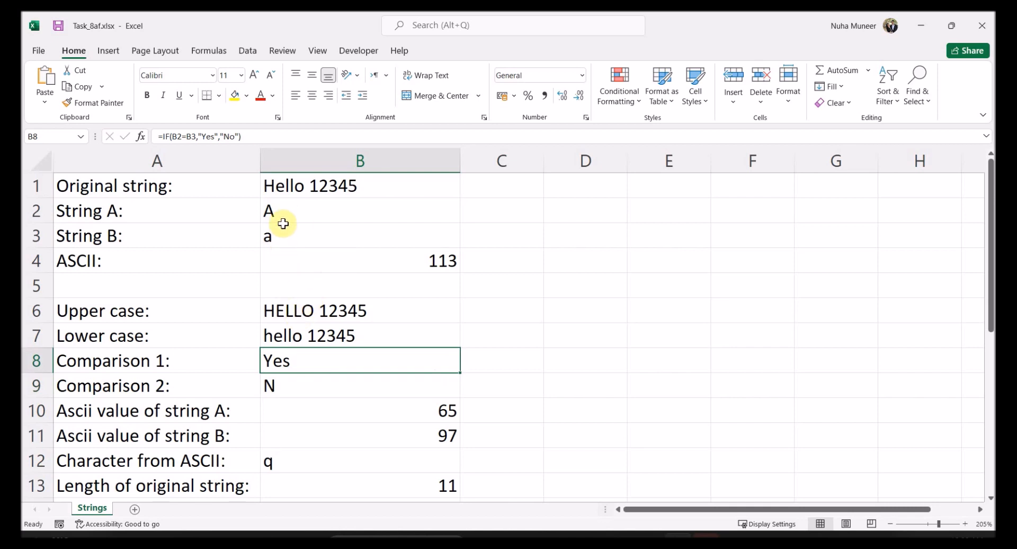
Step: Edit the Comparison 2 IF/EXACT formula in B9 so it returns "Yes" or "No", and review the updated formula
double_click(289, 383)
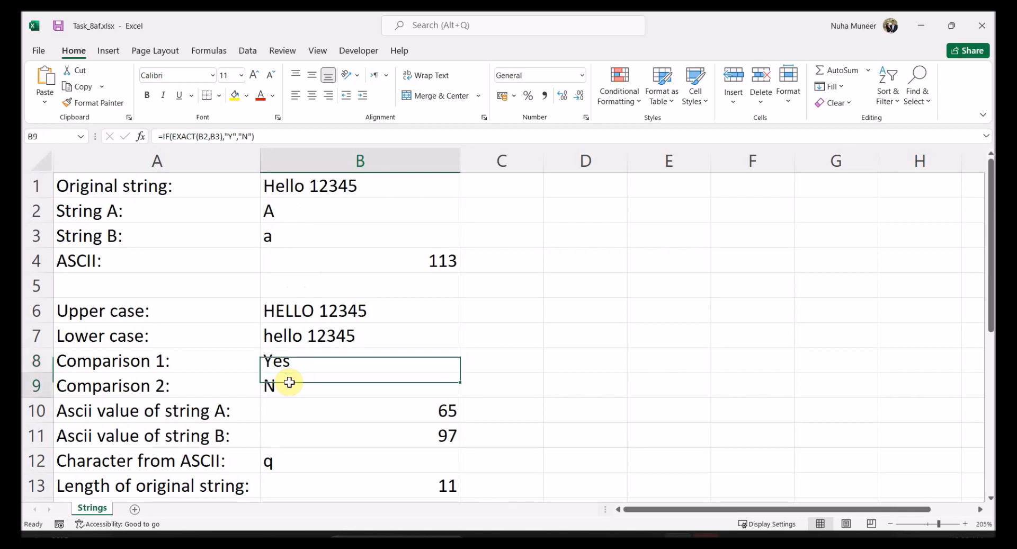
double_click(306, 387)
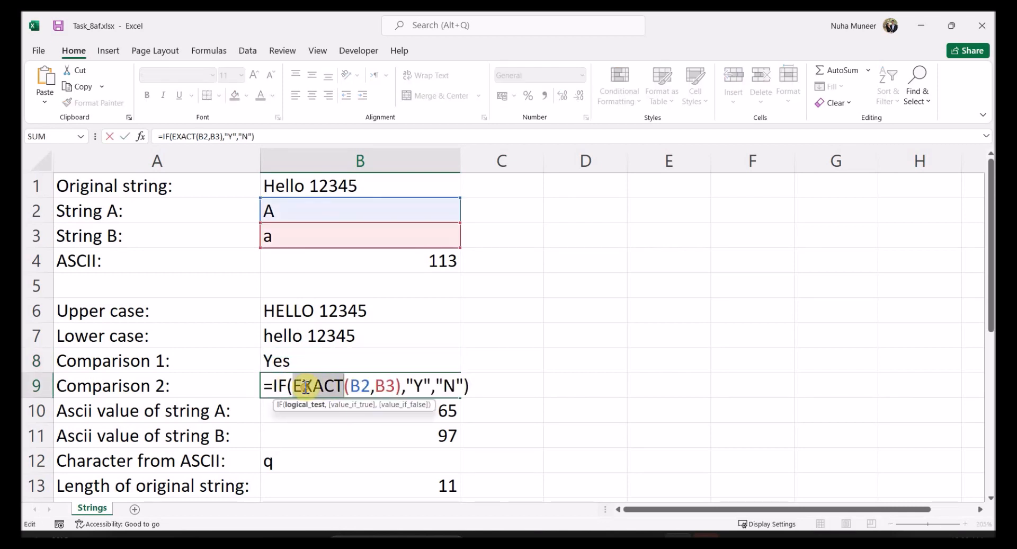
click(369, 391)
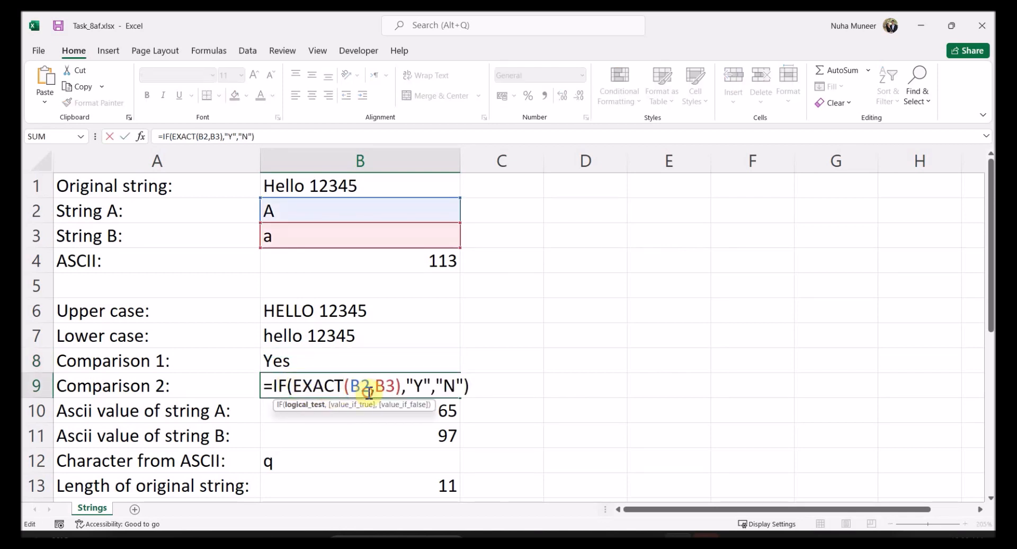
click(374, 391)
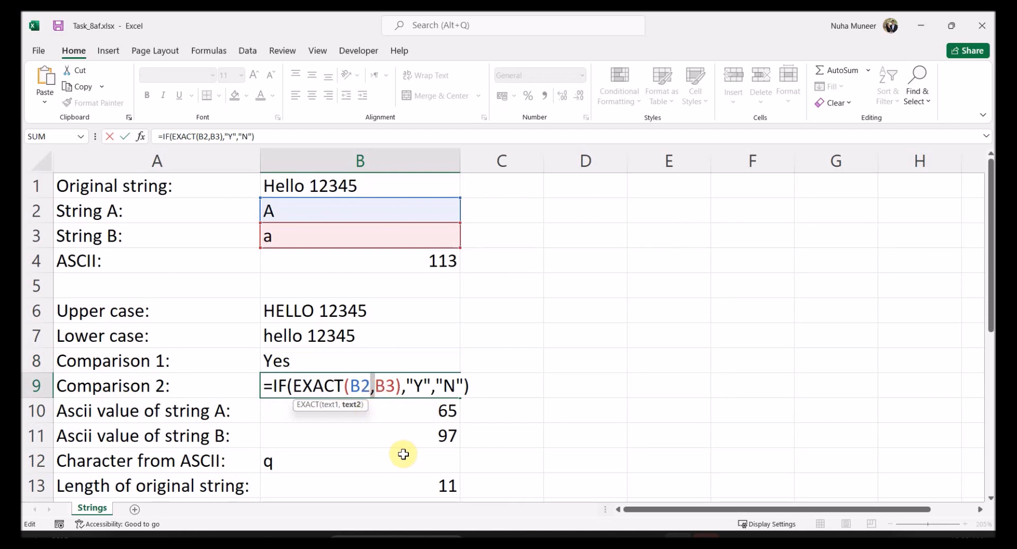
double_click(328, 385)
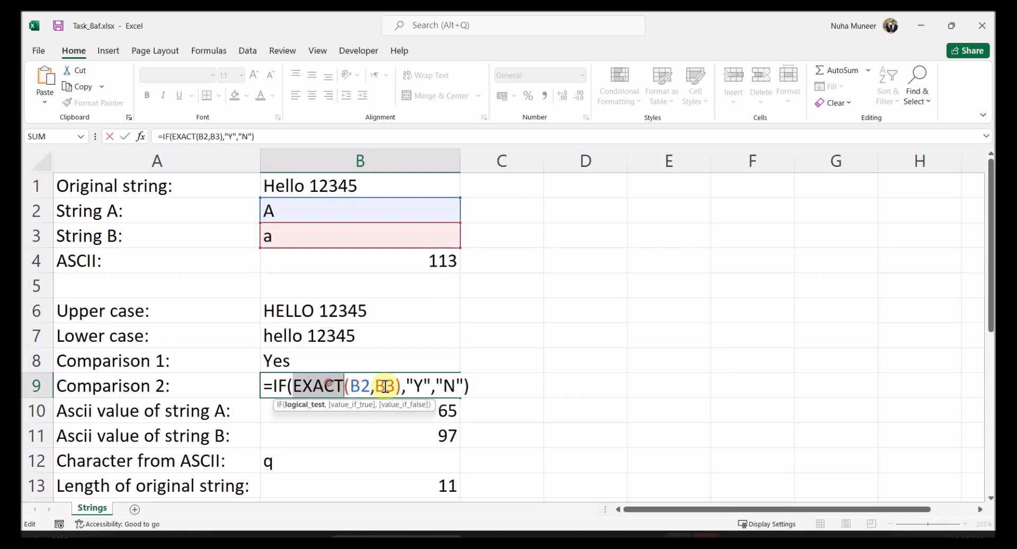
click(375, 386)
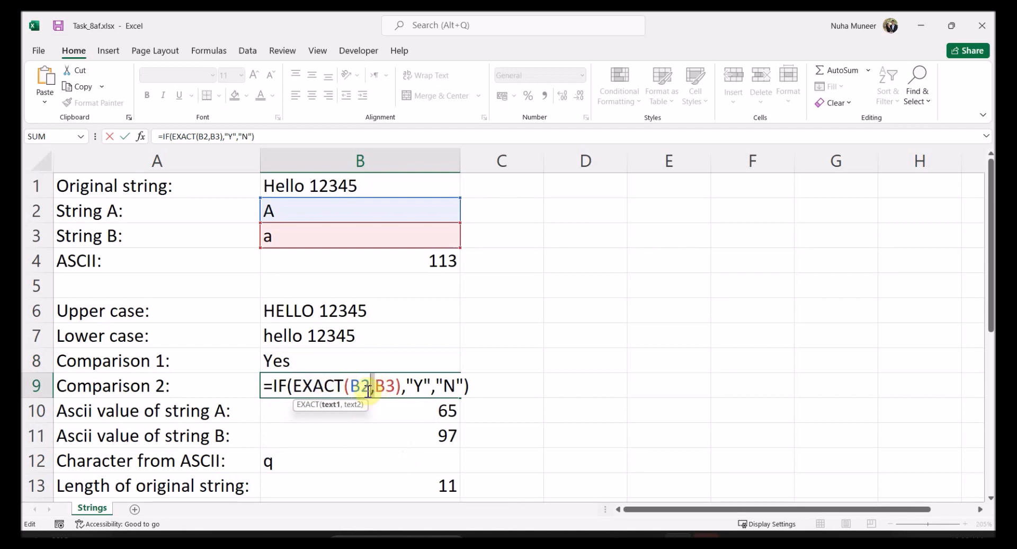
double_click(341, 386)
drag(341, 386, 415, 386)
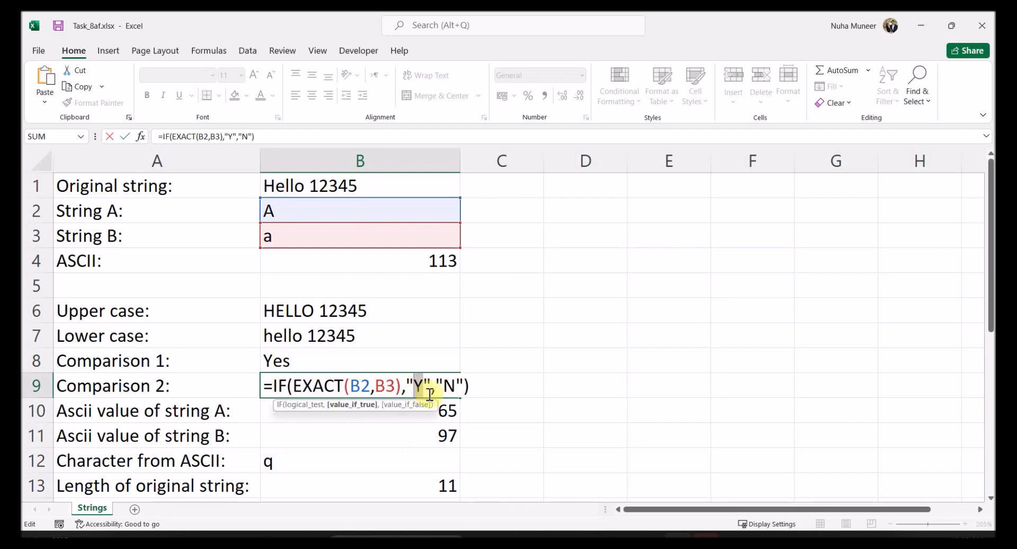
text(Yes)
click(472, 387)
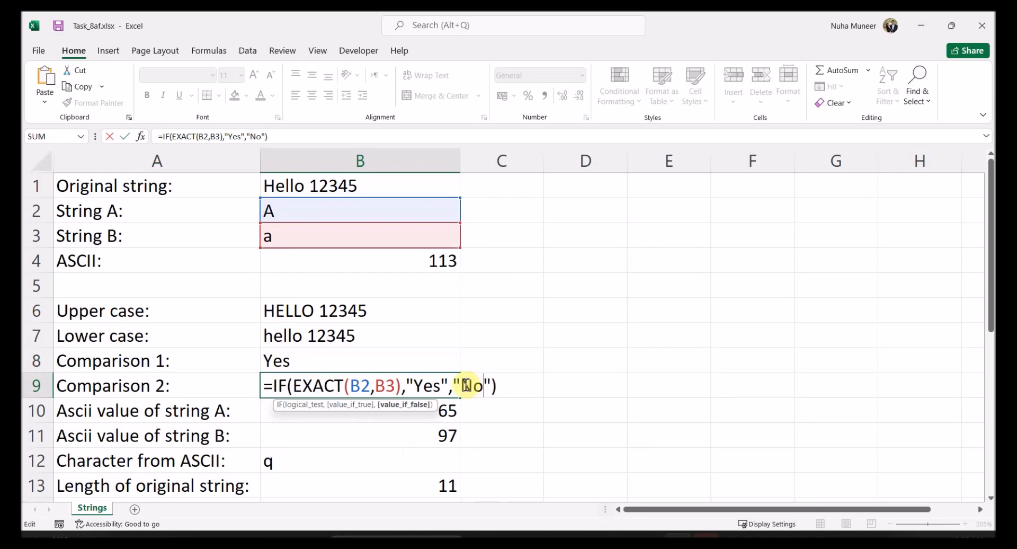
key(Return)
click(294, 386)
double_click(285, 385)
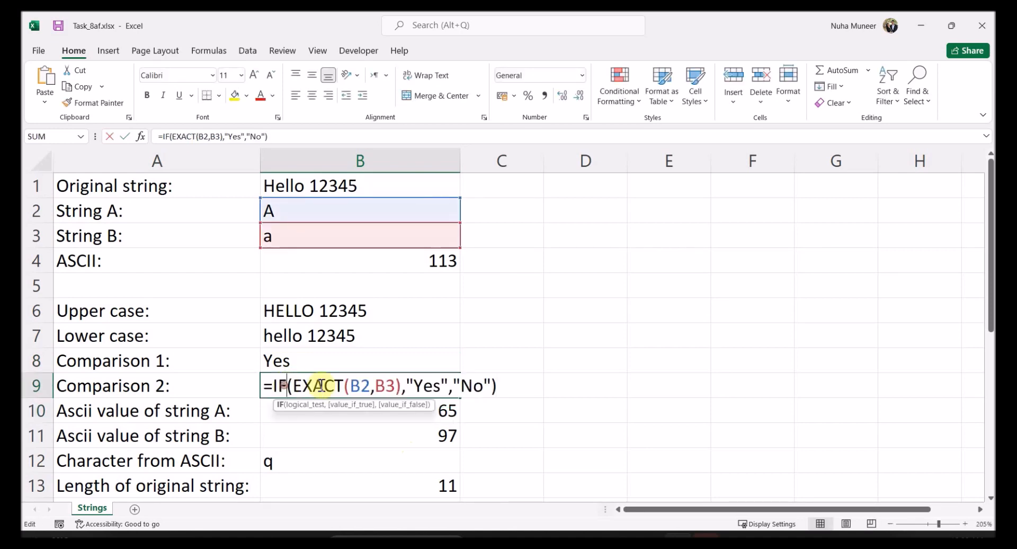
key(Escape)
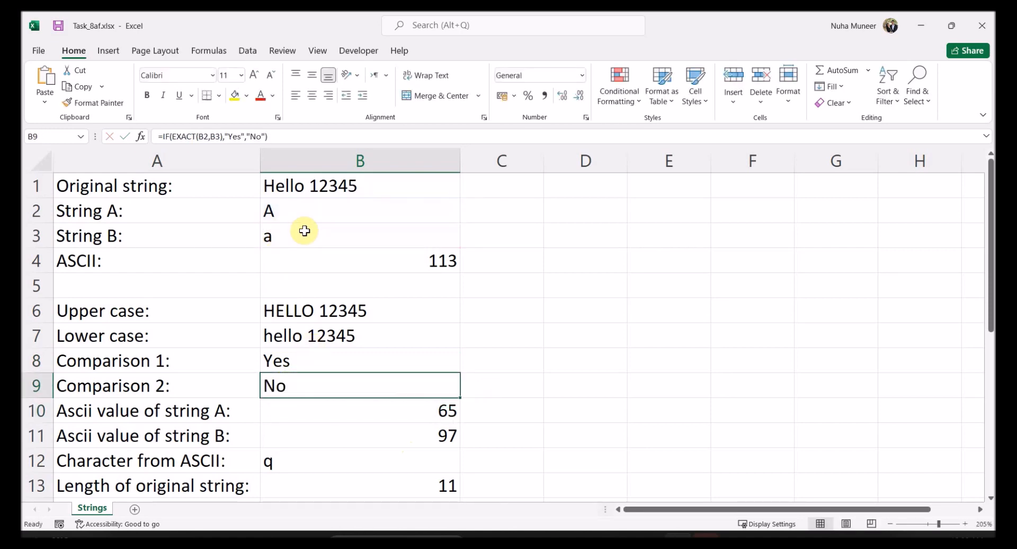
Step: Test the comparisons by setting String B in B3 to "A", and restore it to "a"
click(280, 238)
text(A)
click(292, 258)
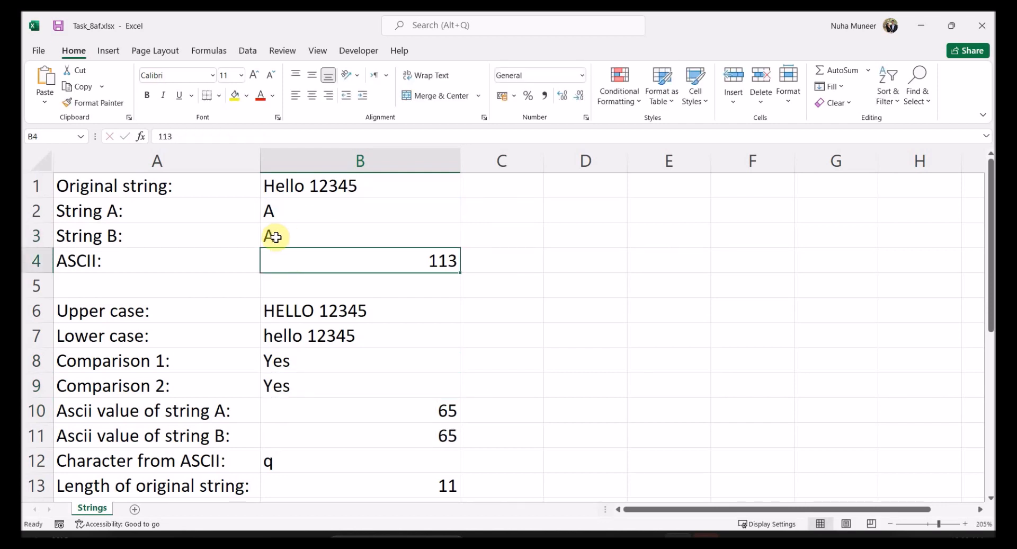
click(275, 237)
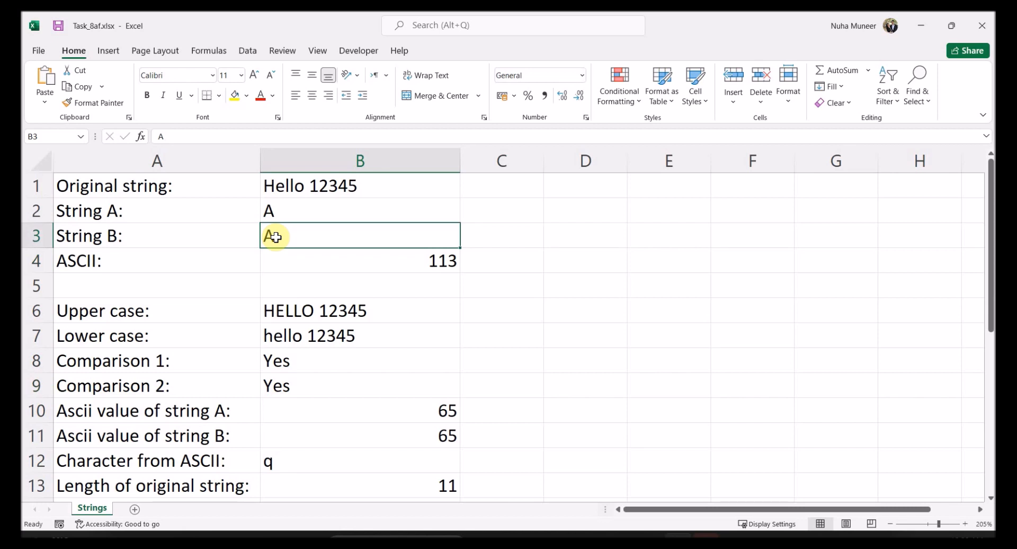
text(a)
click(324, 378)
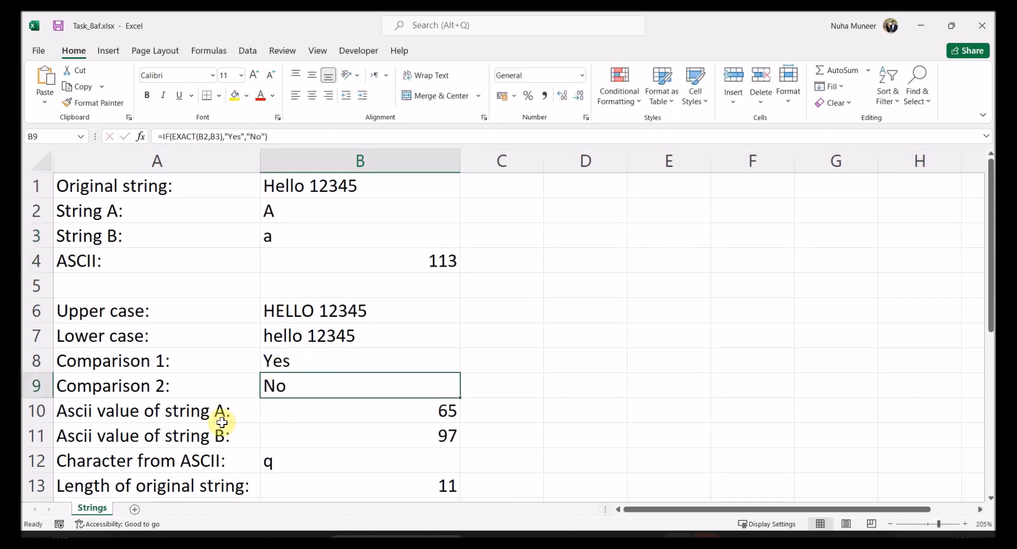
Step: Inspect the CODE formula behind the Ascii value of string A in B10 and its source string in B2
click(222, 420)
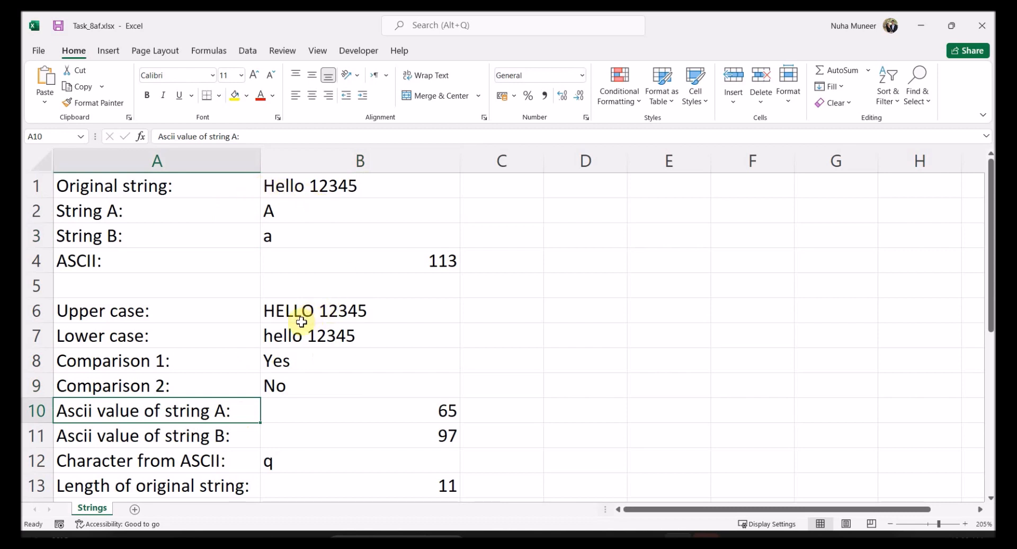
click(273, 214)
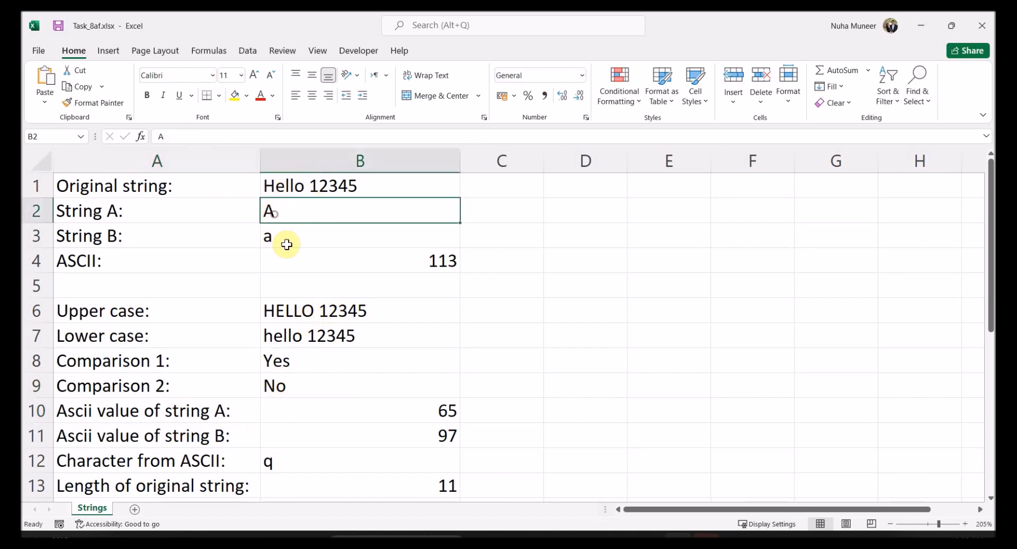
double_click(341, 399)
double_click(284, 409)
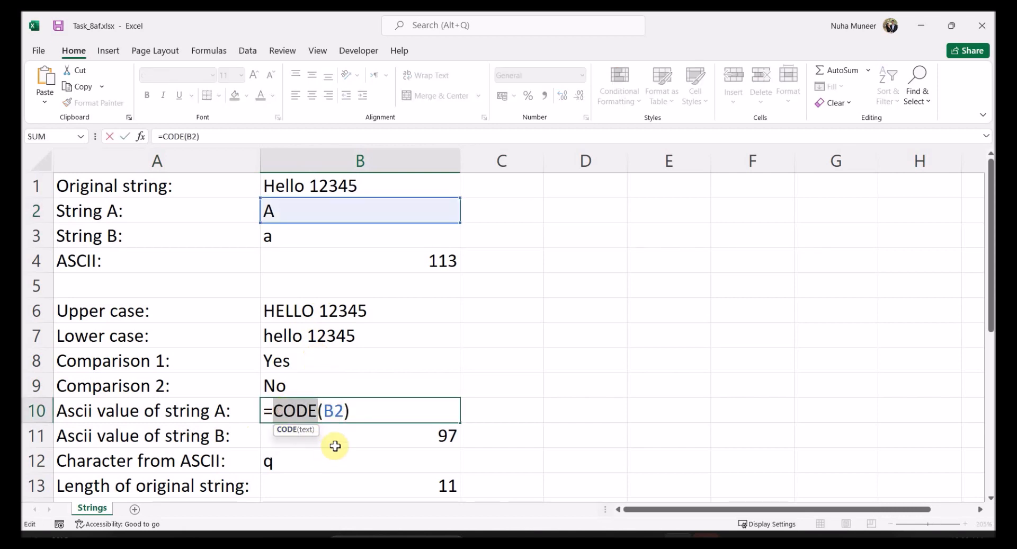
Step: Test the CODE formula in B10 with the literal "b" as its argument, and restore the B2 reference
double_click(334, 411)
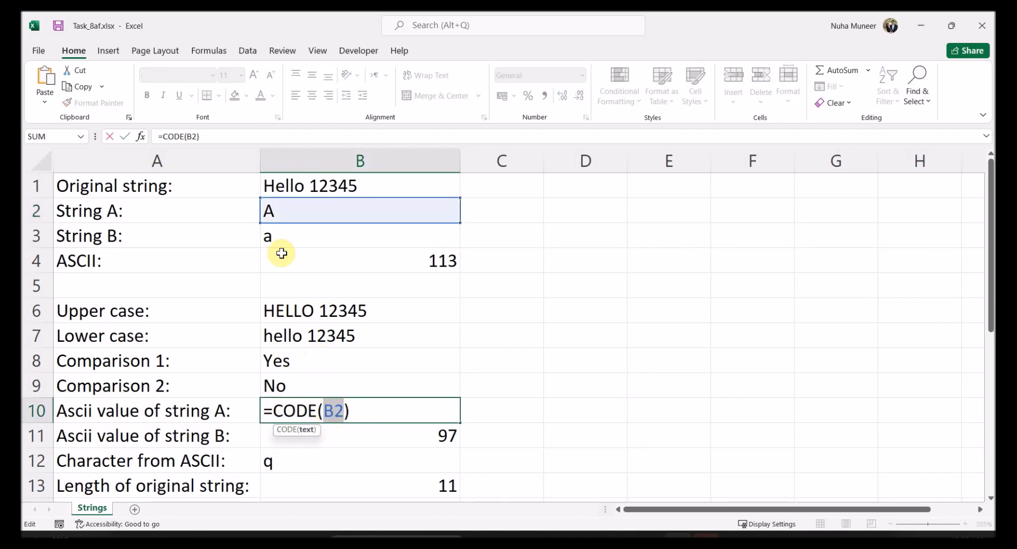
text("b)
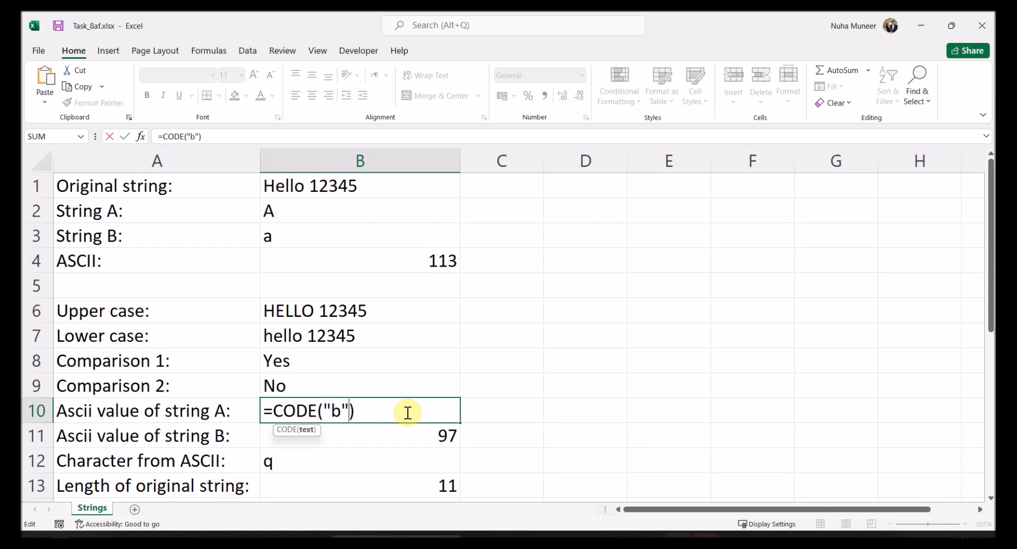
key(Return)
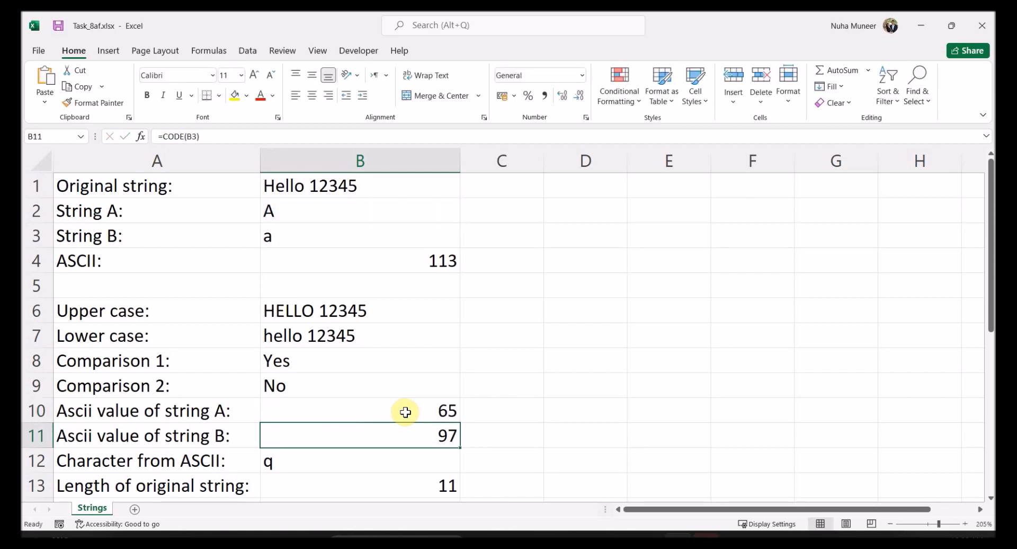
click(405, 412)
double_click(345, 411)
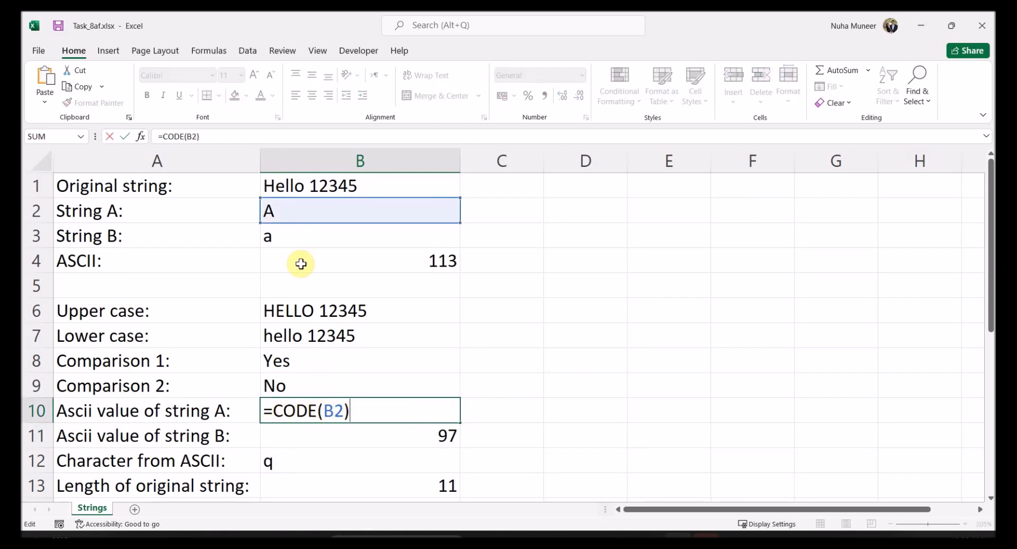
key(Escape)
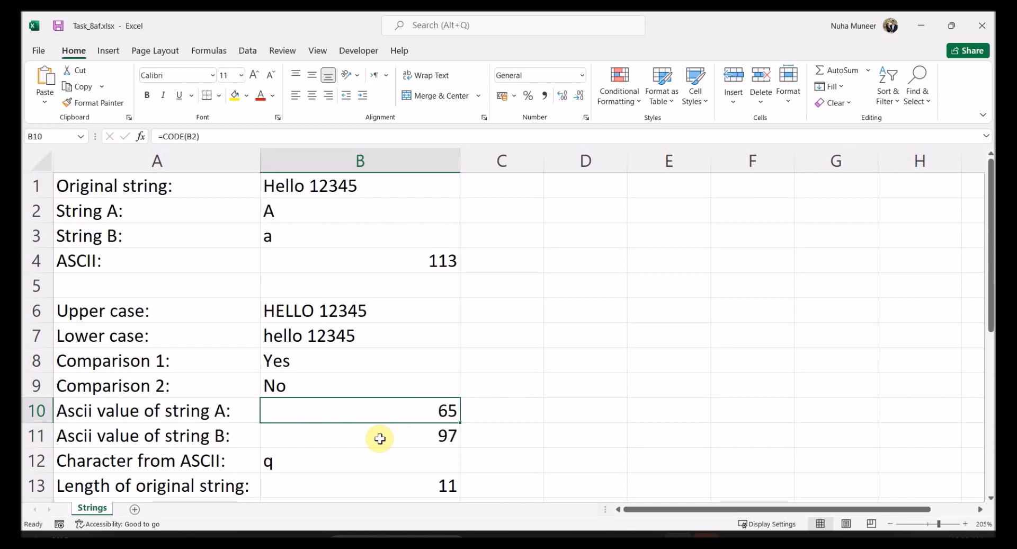
Step: Test the CODE formula in B10 with the symbols ? and "%" as its argument, and restore the B2 reference
double_click(397, 412)
double_click(335, 409)
text(?)
key(Return)
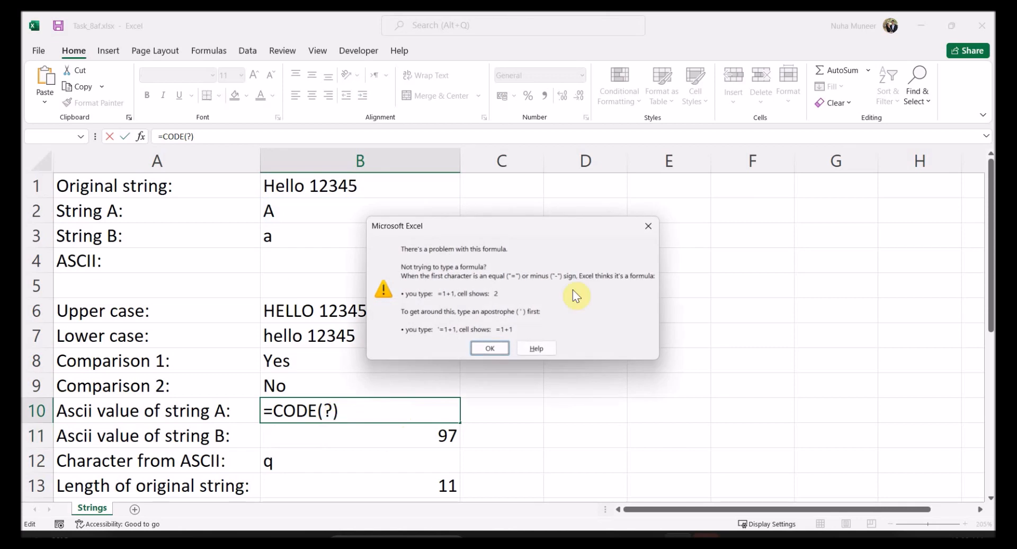
click(648, 226)
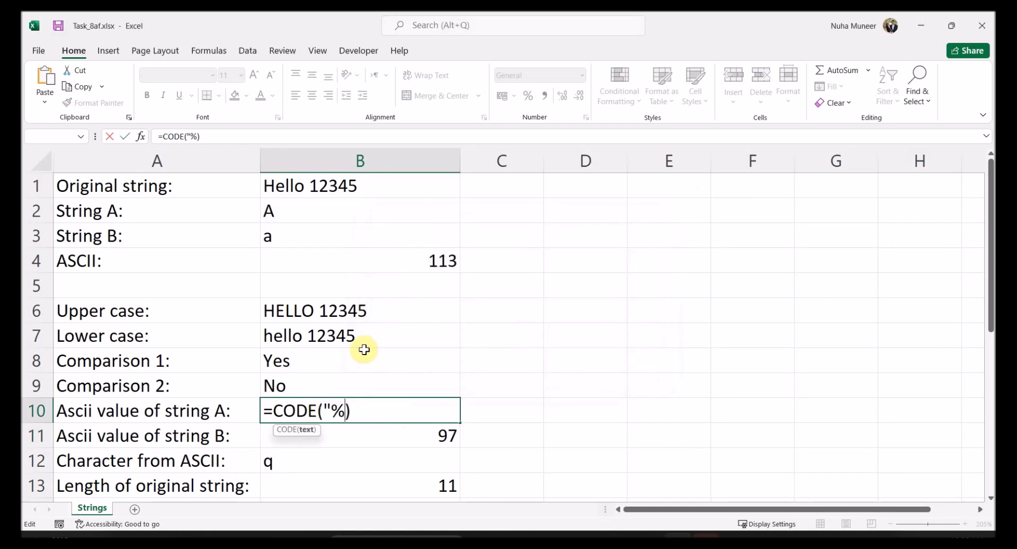
text(")
key(Return)
click(414, 409)
click(392, 436)
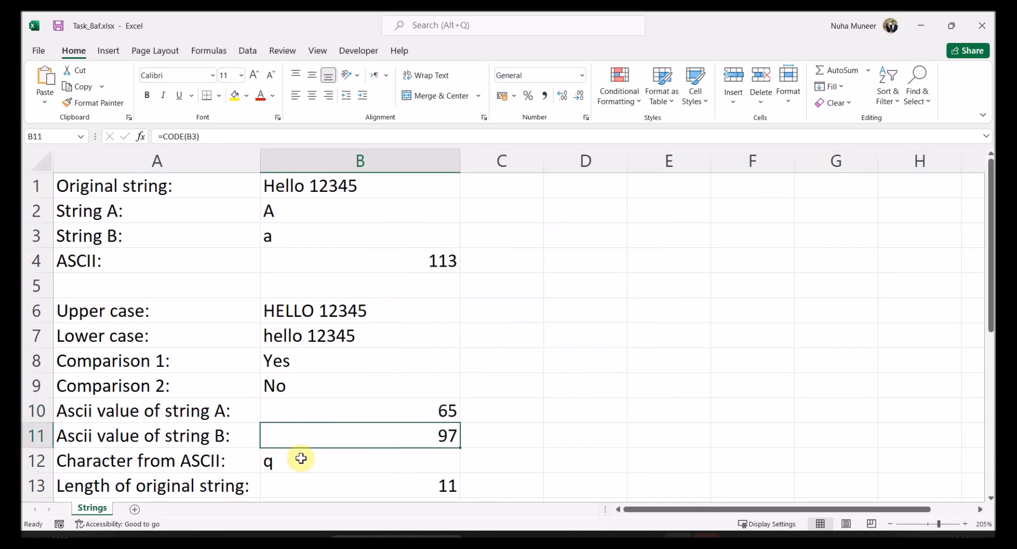
Step: Inspect the CHAR formula behind Character from ASCII in B12 and its source value in B4
scroll(295, 445, down, 1)
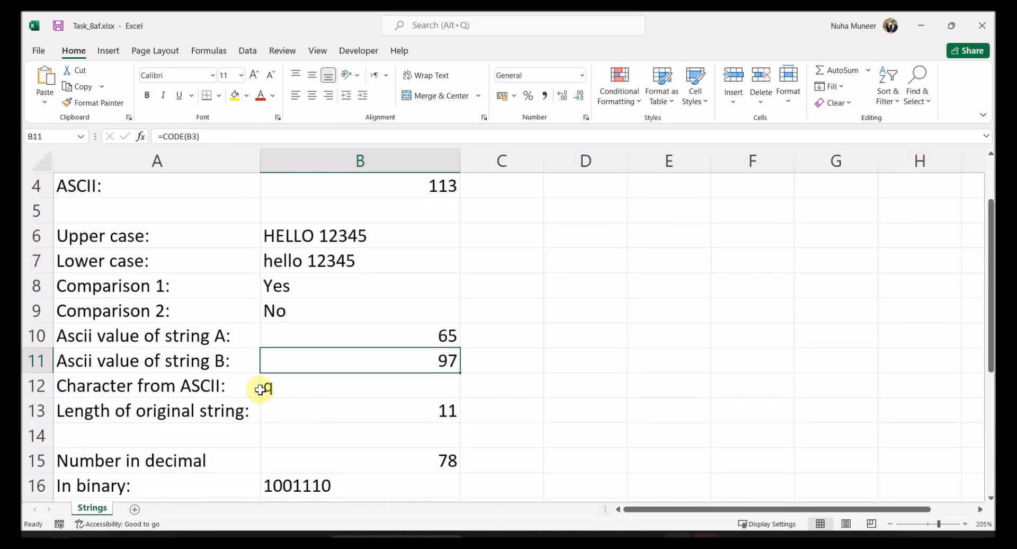
double_click(295, 387)
scroll(359, 397, up, 1)
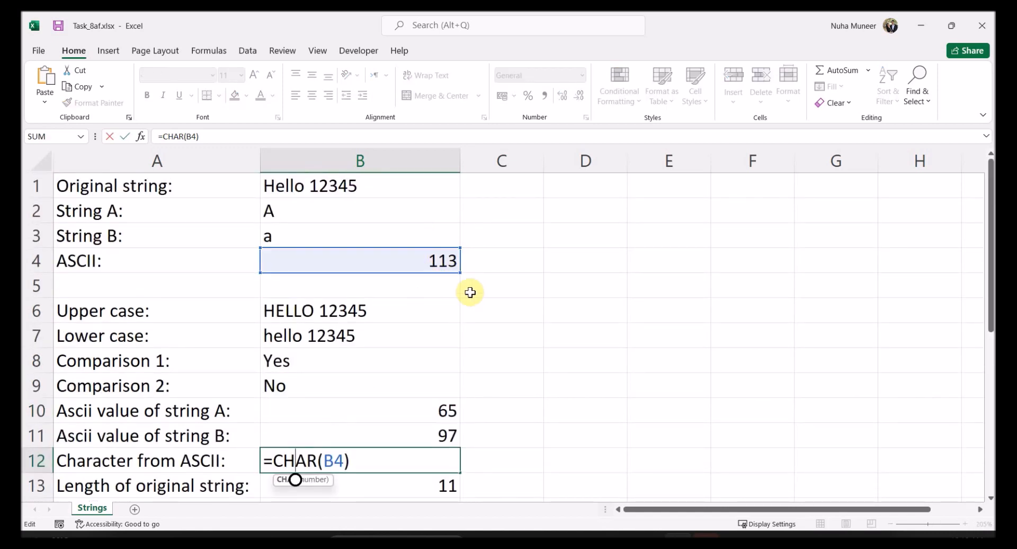
double_click(296, 461)
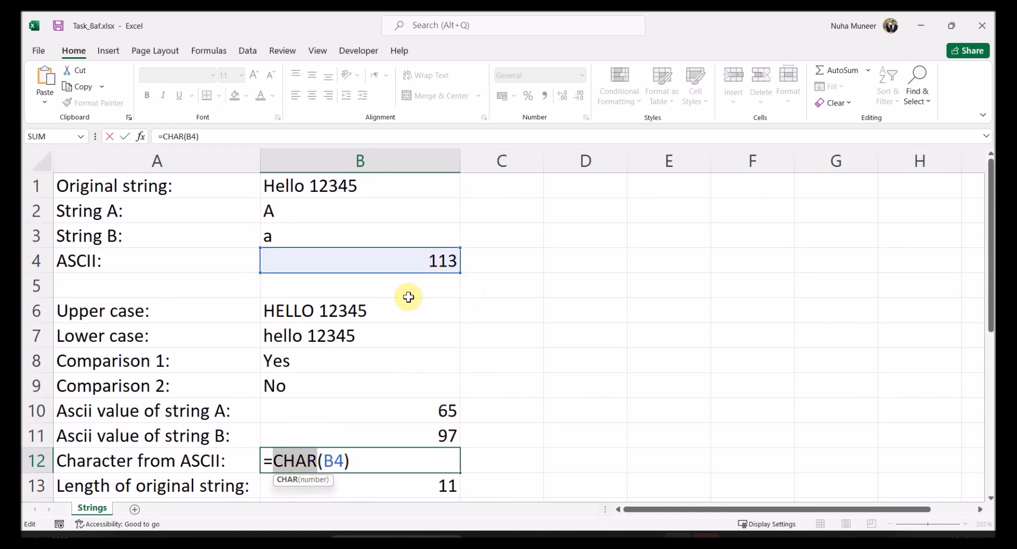
key(Return)
click(313, 460)
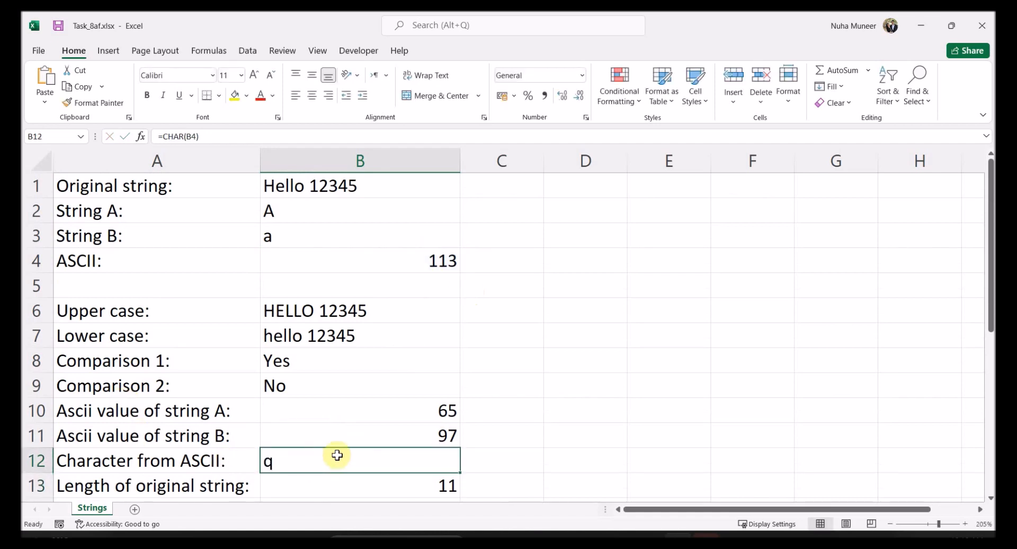
Step: Test the CHAR formula in B12 by pointing it at the string A code in B10, and undo the change
double_click(281, 461)
double_click(333, 460)
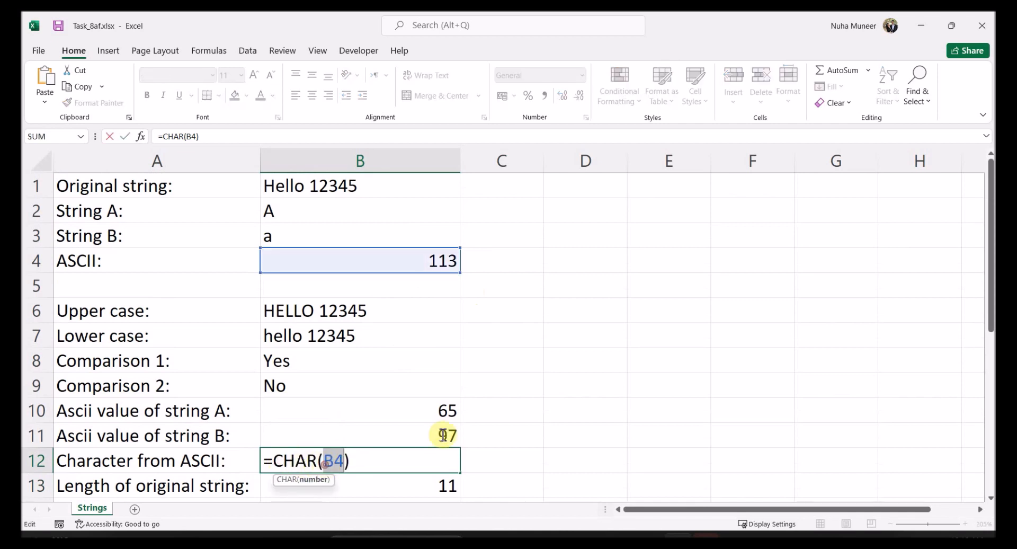
click(453, 410)
key(Return)
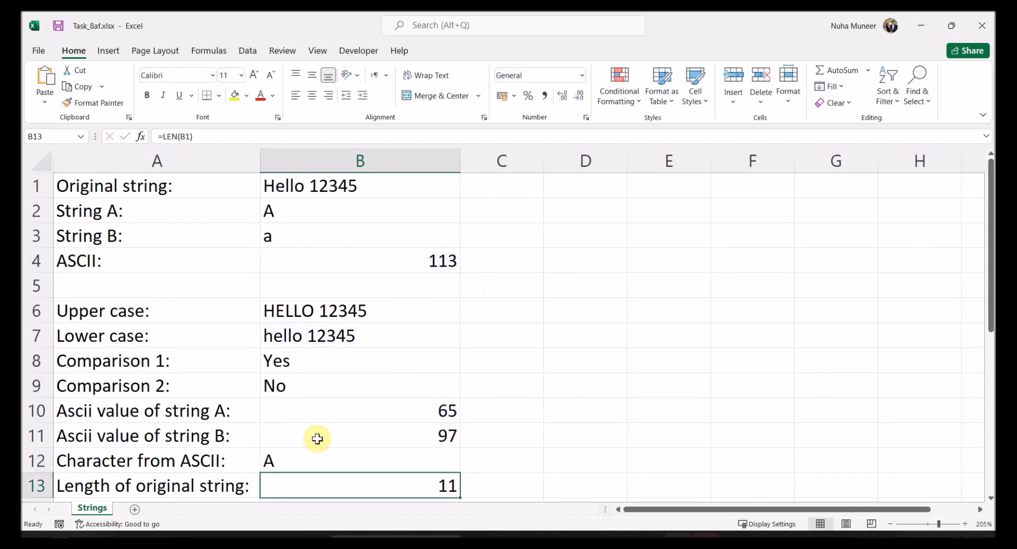
click(282, 459)
click(445, 410)
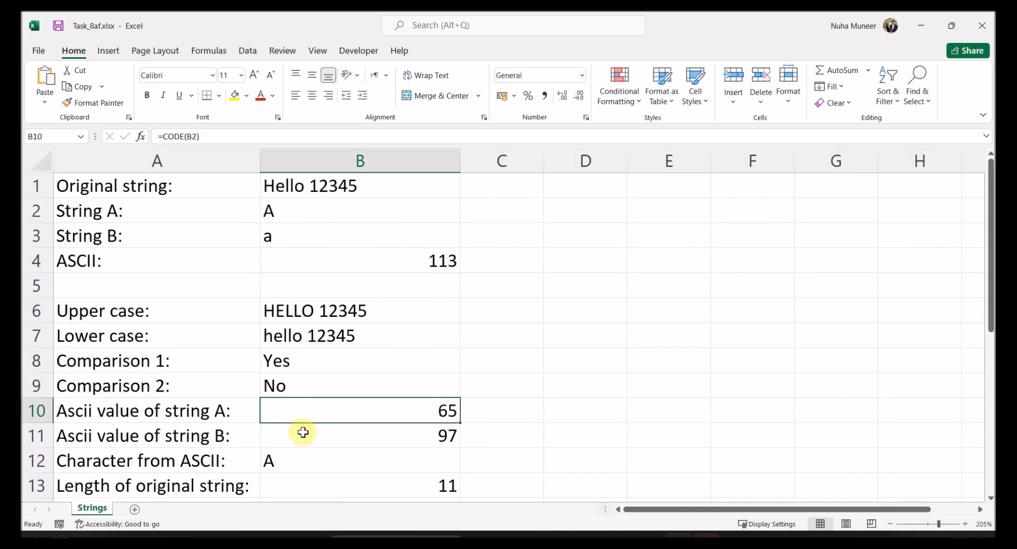
key(ctrl+z)
Step: Inspect the LEN formula behind the Length of original string in B13
scroll(308, 440, down, 1)
click(302, 415)
scroll(460, 448, up, 1)
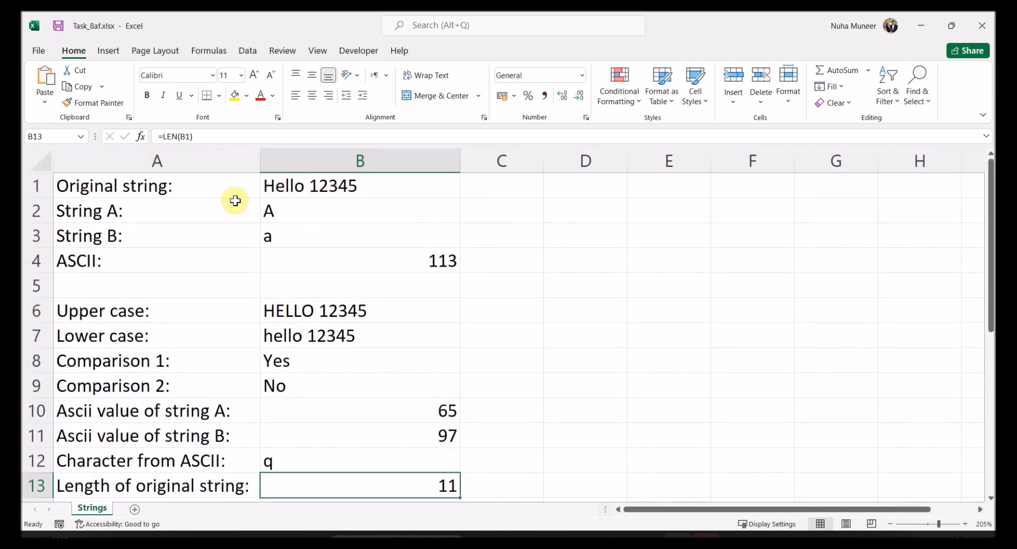
double_click(402, 490)
double_click(289, 485)
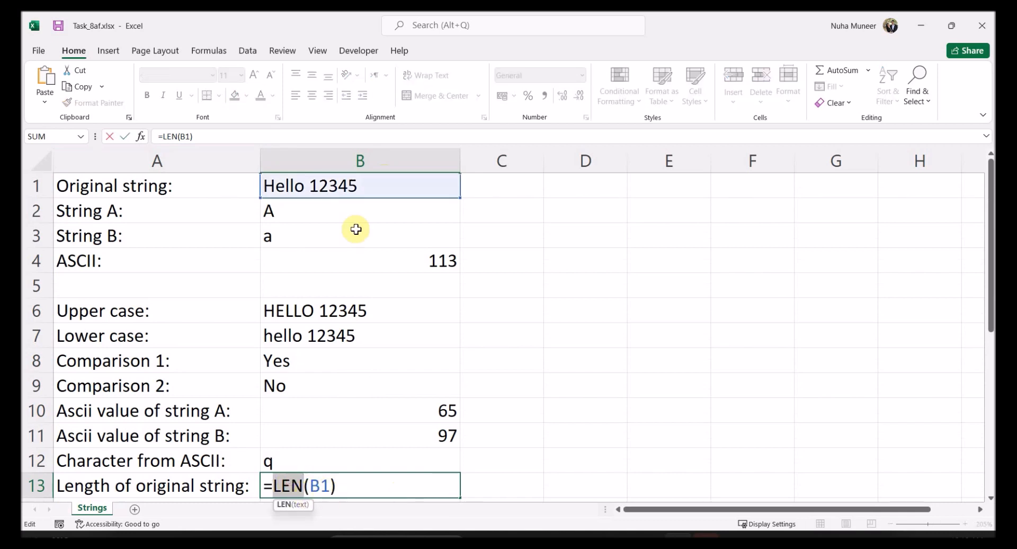
key(Return)
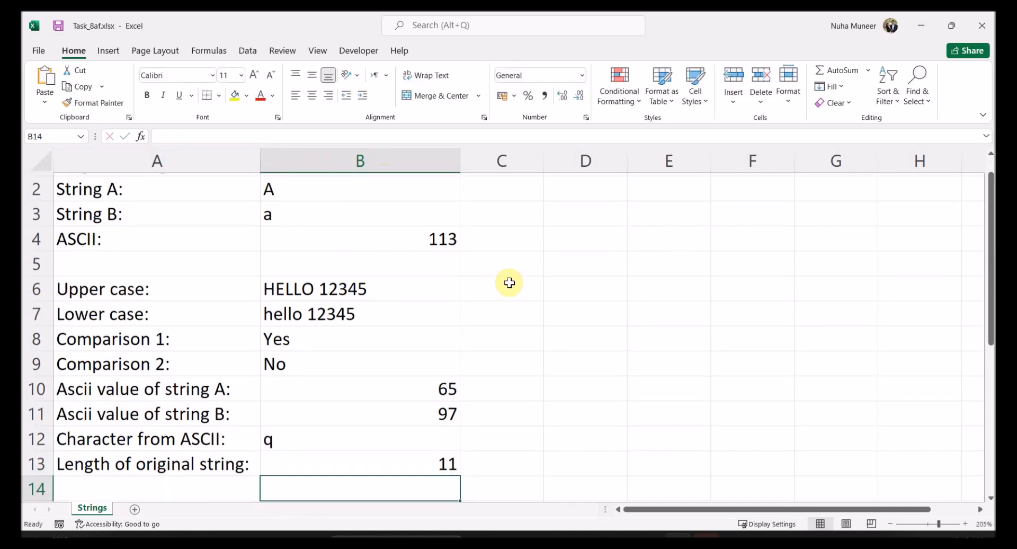
Step: Examine the decimal number in B15 and the number conversion rows below it
scroll(511, 280, down, 1)
scroll(430, 392, down, 1)
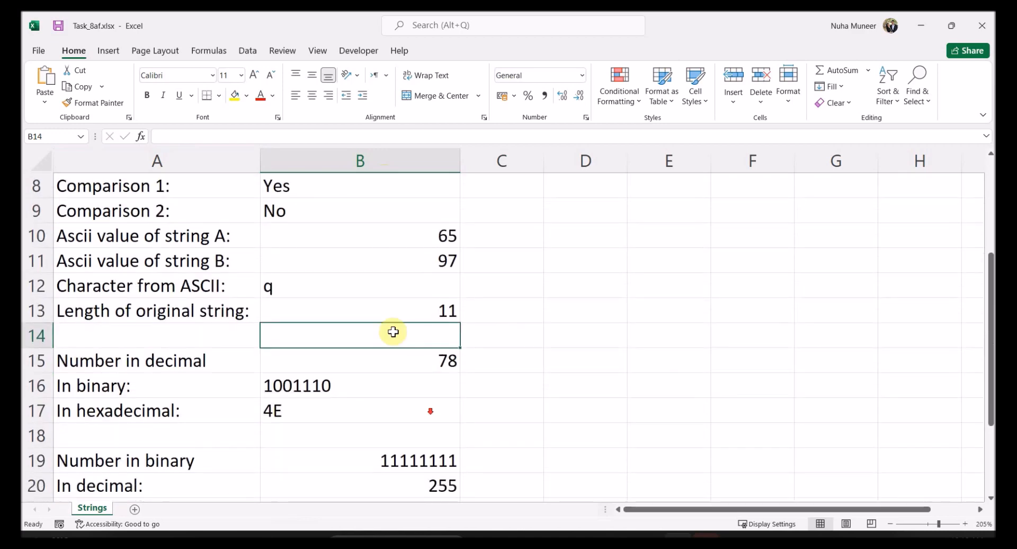
click(329, 360)
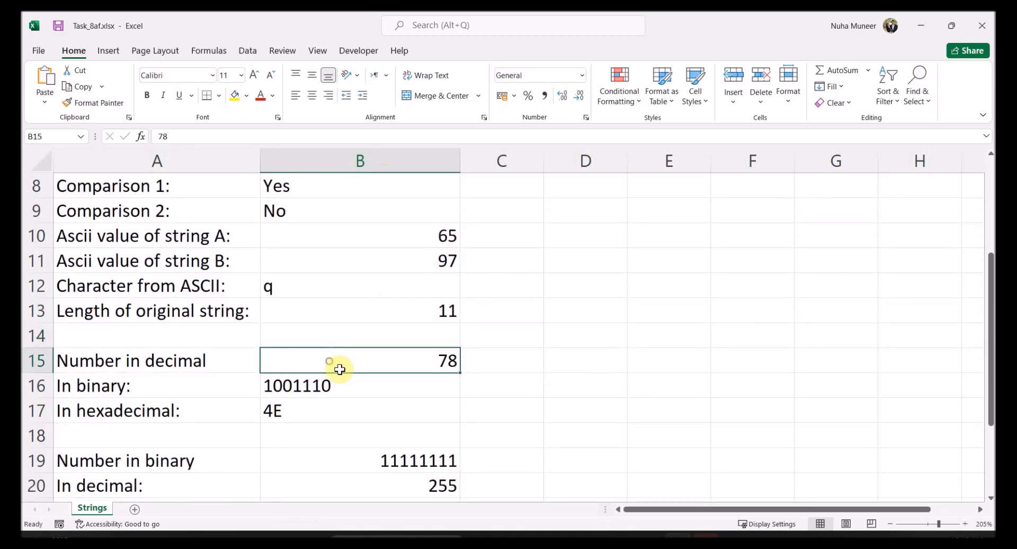
scroll(338, 371, down, 1)
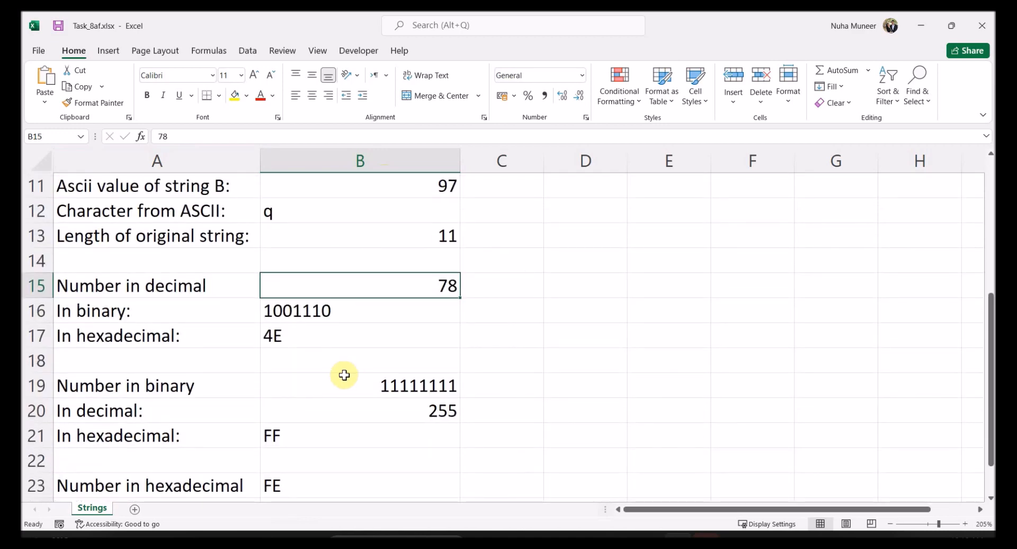
Step: Enter the decimal digit limits 0 in C15 and 9 in D15, and clear both cells
click(492, 290)
text(0)
key(Tab)
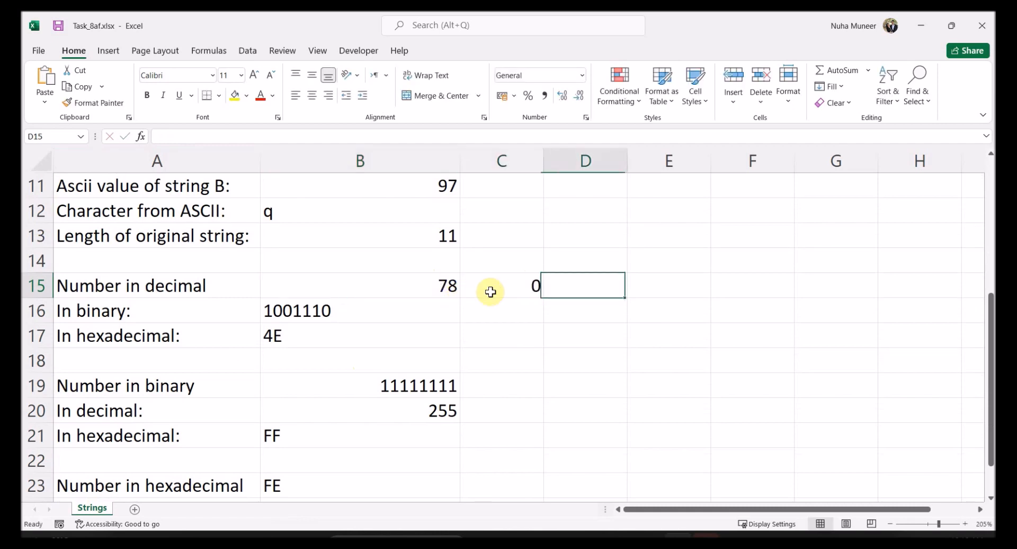
text(9)
key(Return)
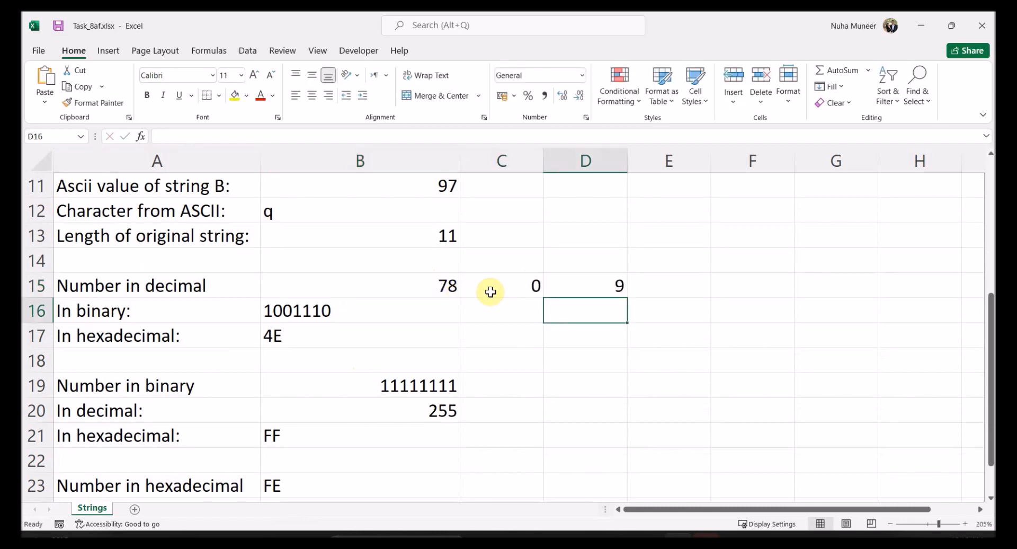
key(Up)
click(490, 292)
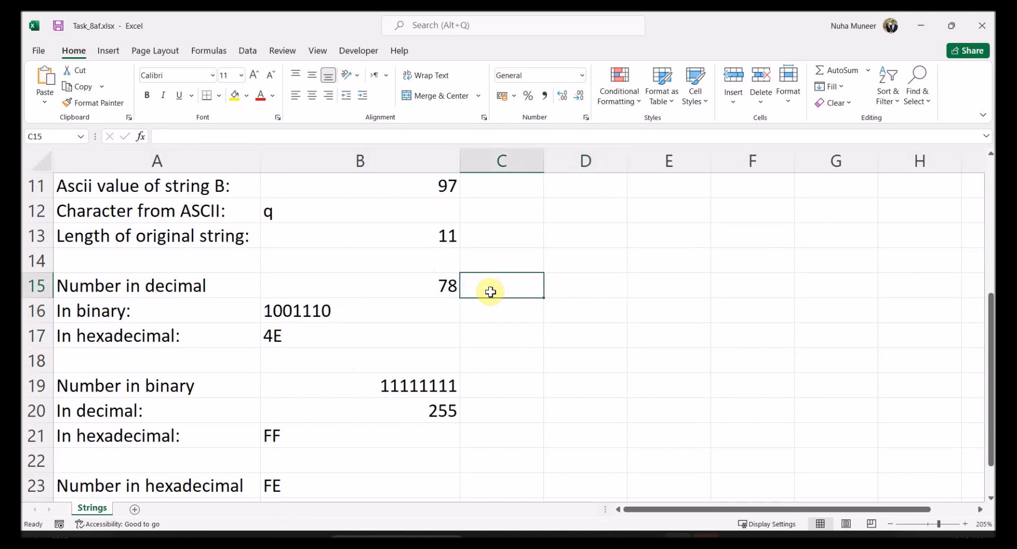
Step: Enter the binary digits 0 in C15 and 1 in D15, and clear both cells
text(0)
key(Right)
text(1)
key(Return)
key(Up)
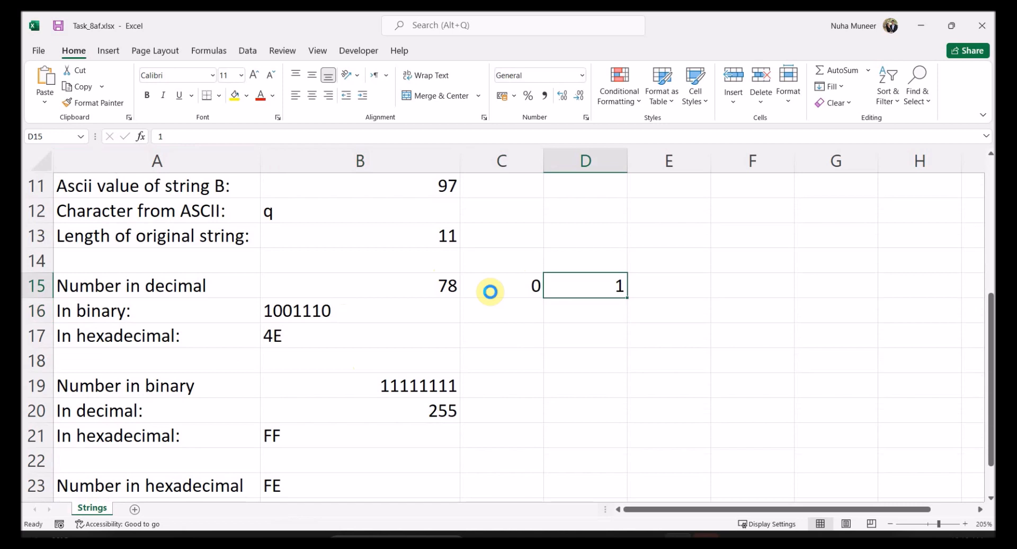
key(Delete)
key(Left)
key(Delete)
Step: List the digits 0 to 9 down column D, one per cell in D15:D24
key(Right)
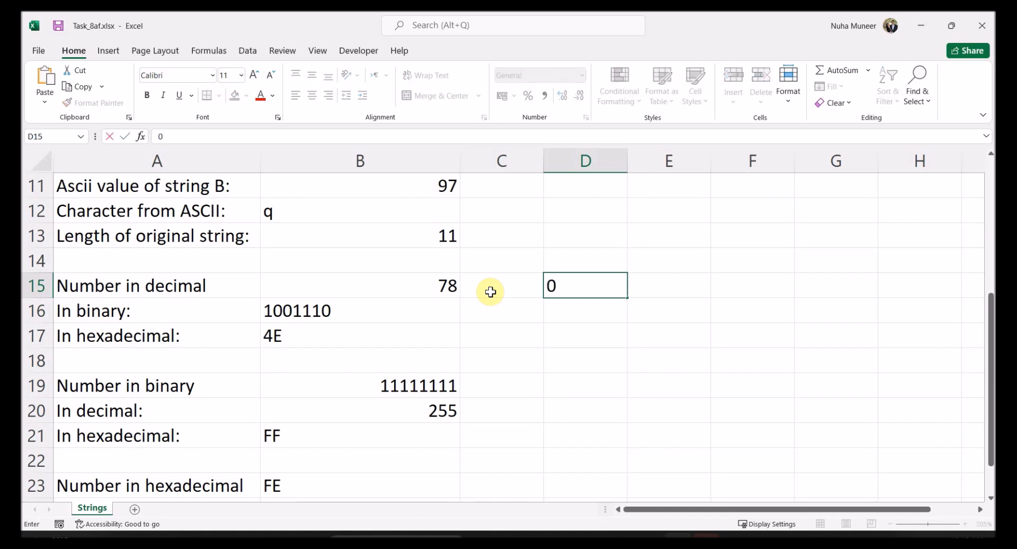
key(Return)
text(1)
key(Return)
text(2)
key(Return)
text(3)
key(Return)
text(4)
key(Return)
key(Return)
text(5)
key(Up)
text(5)
key(Return)
text(6)
key(Return)
text(7)
key(Return)
key(Return)
key(Up)
text(8)
key(Return)
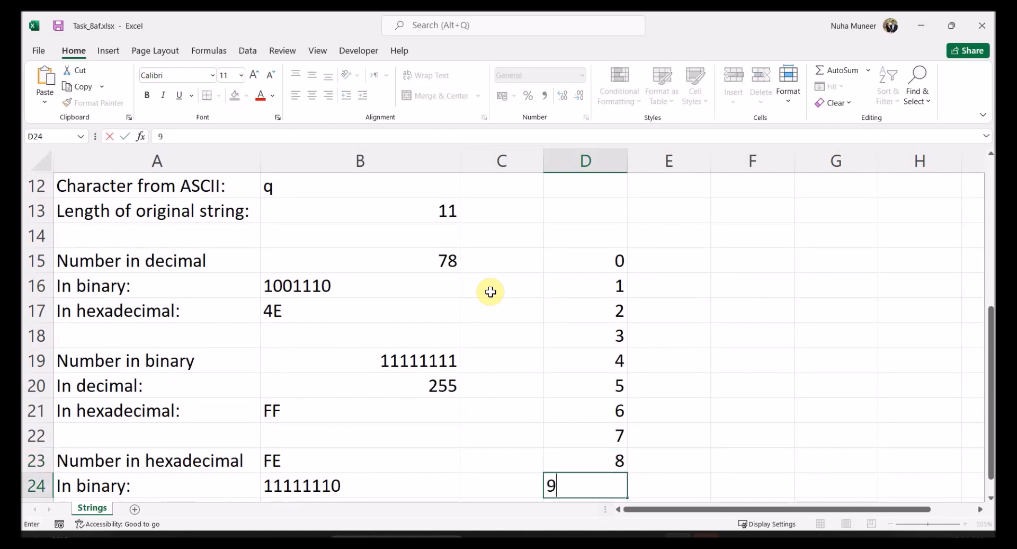
text(9)
key(Return)
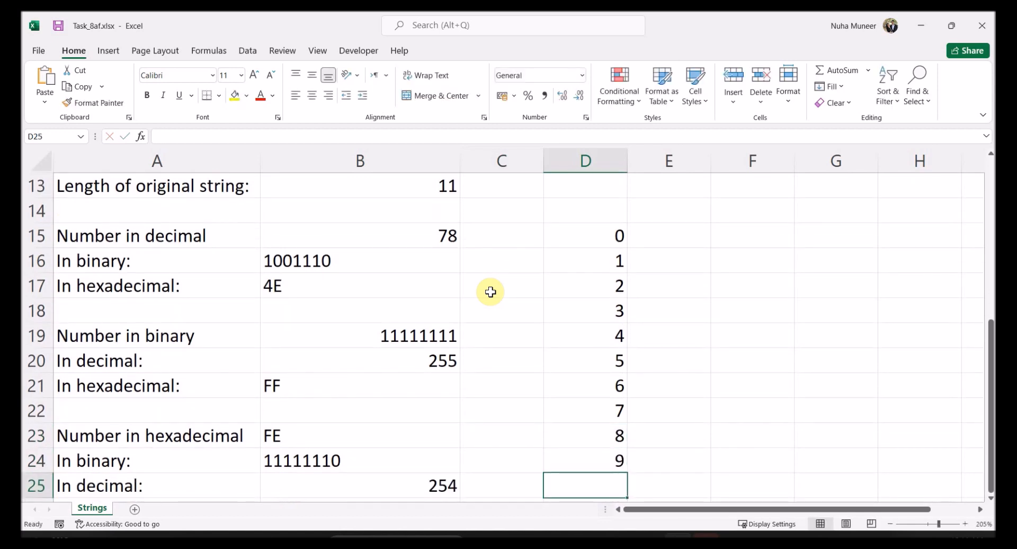
Step: List the hexadecimal letters A to F below the digits in column D, one per cell in D25:D30
text(A)
key(Return)
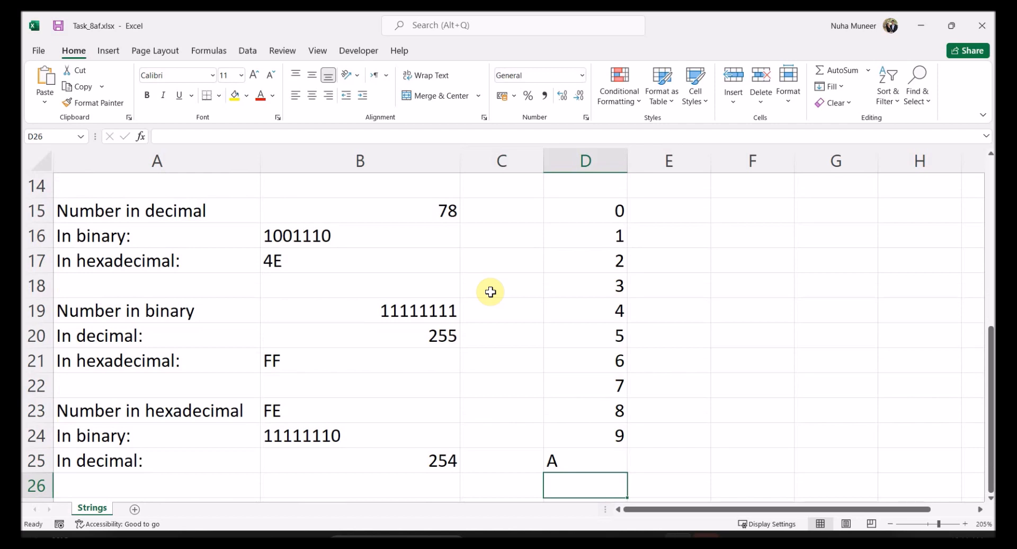
text(B)
key(Return)
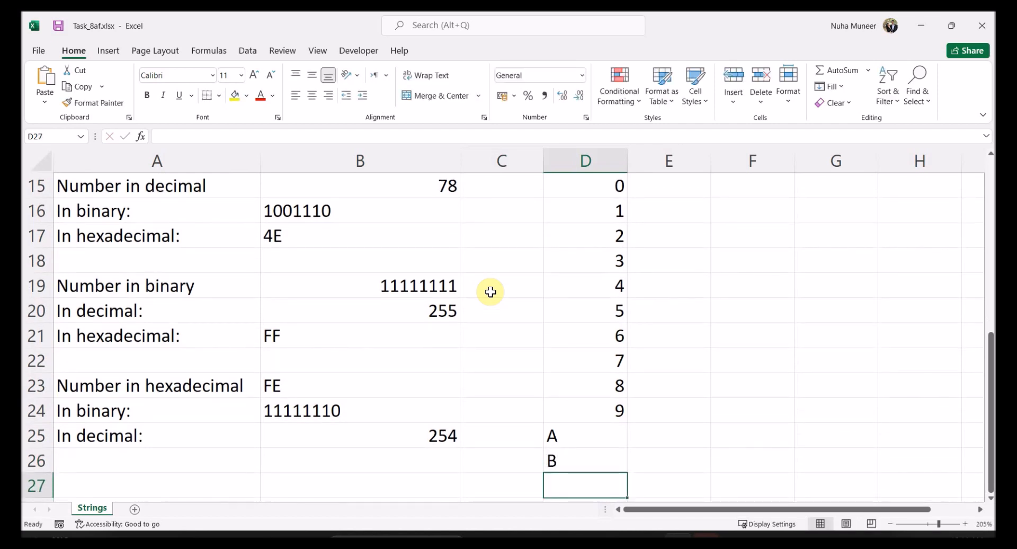
text(C)
key(Return)
text(D)
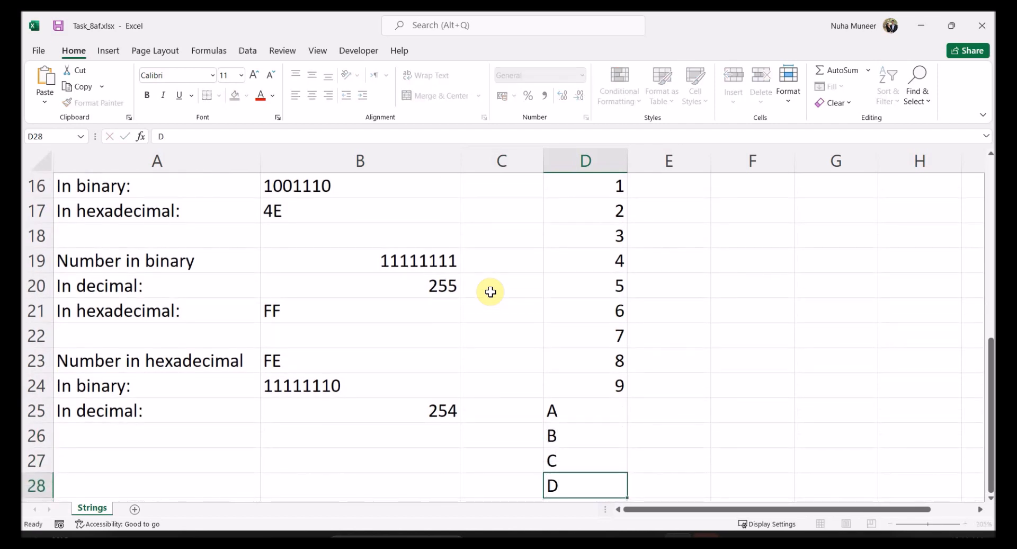
key(Return)
text(E)
key(Return)
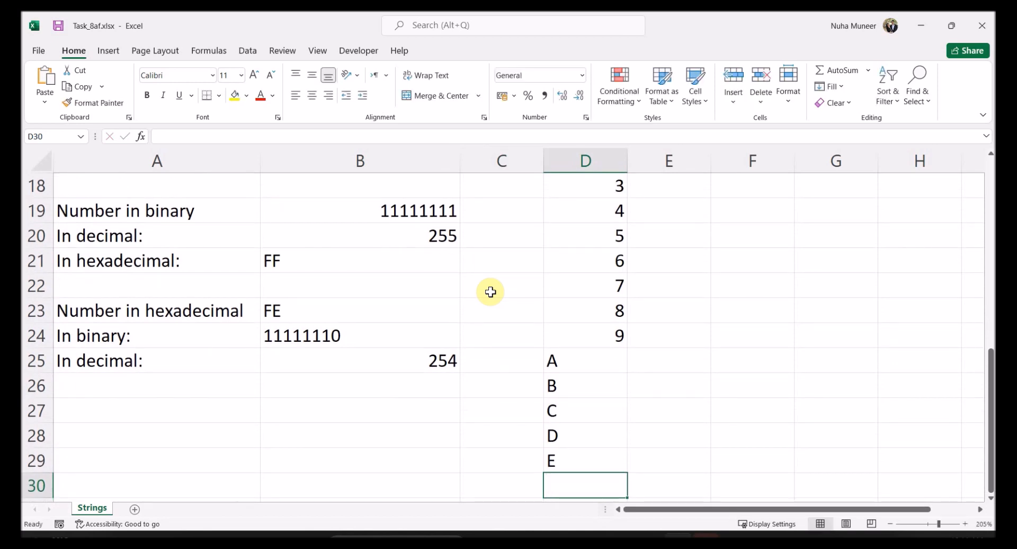
text(F)
key(Return)
key(Up)
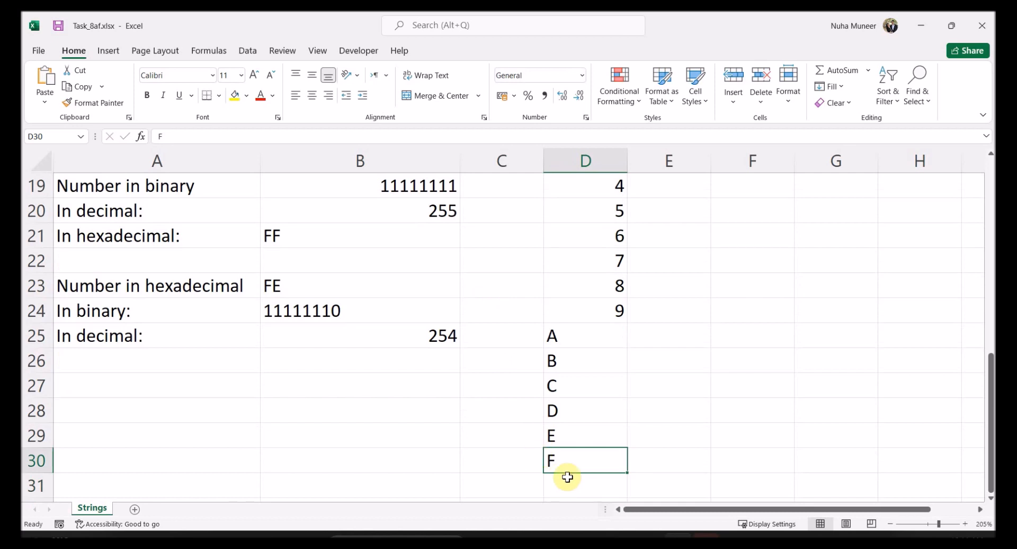
Step: Clear the list of hexadecimal digits from D15:D30
scroll(560, 473, up, 3)
drag(608, 313, 590, 464)
scroll(590, 464, up, 2)
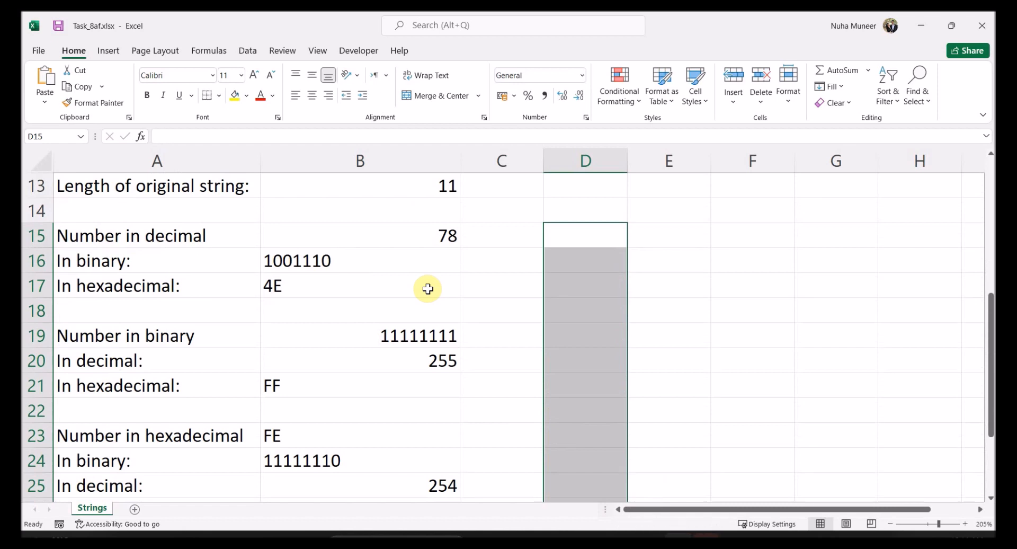
Step: Examine the decimal number in B15, its conversion labels in A16 and A17, and the DEC2BIN formula in B16
scroll(442, 272, up, 3)
click(441, 338)
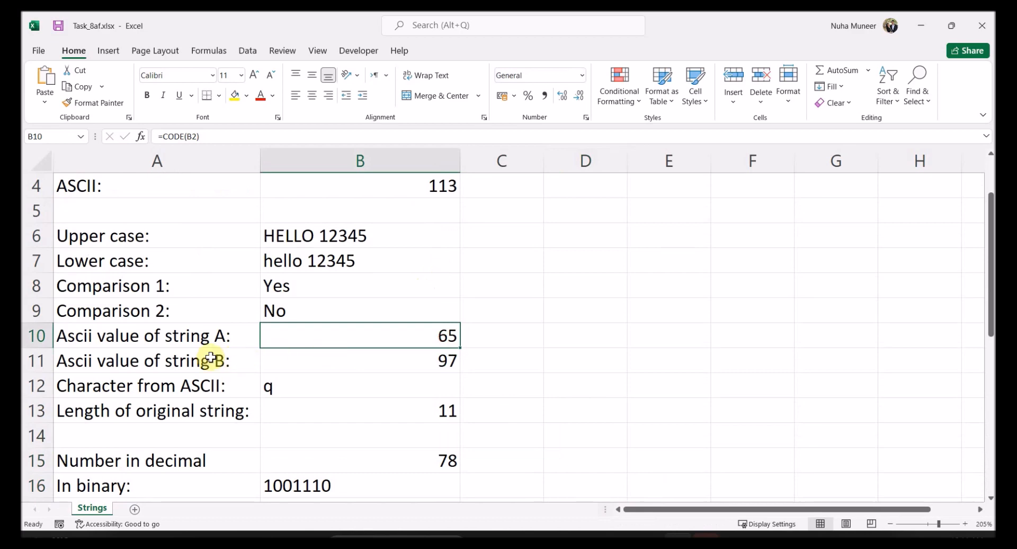
scroll(339, 415, down, 2)
key(Down)
click(455, 310)
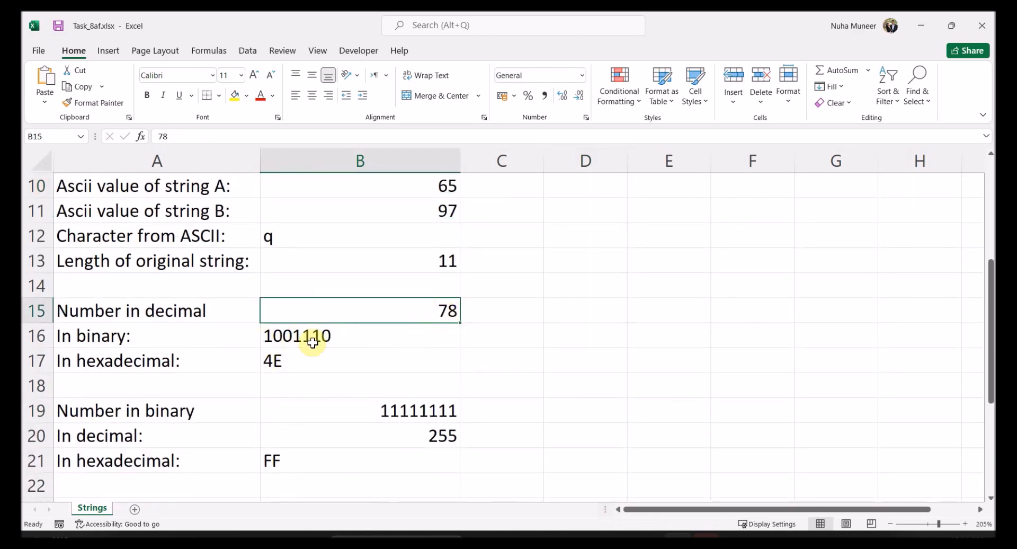
click(126, 336)
click(139, 360)
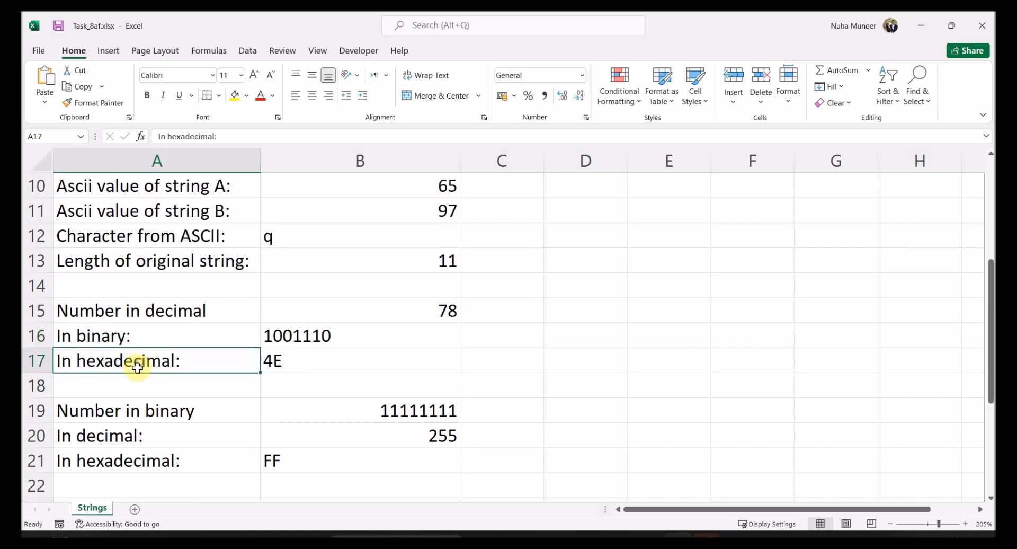
double_click(297, 335)
double_click(295, 336)
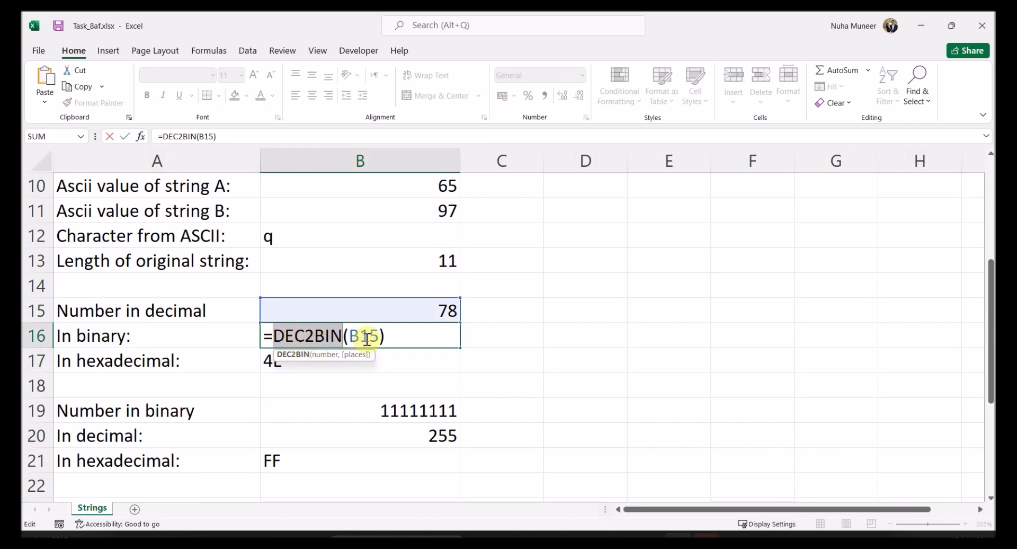
key(Return)
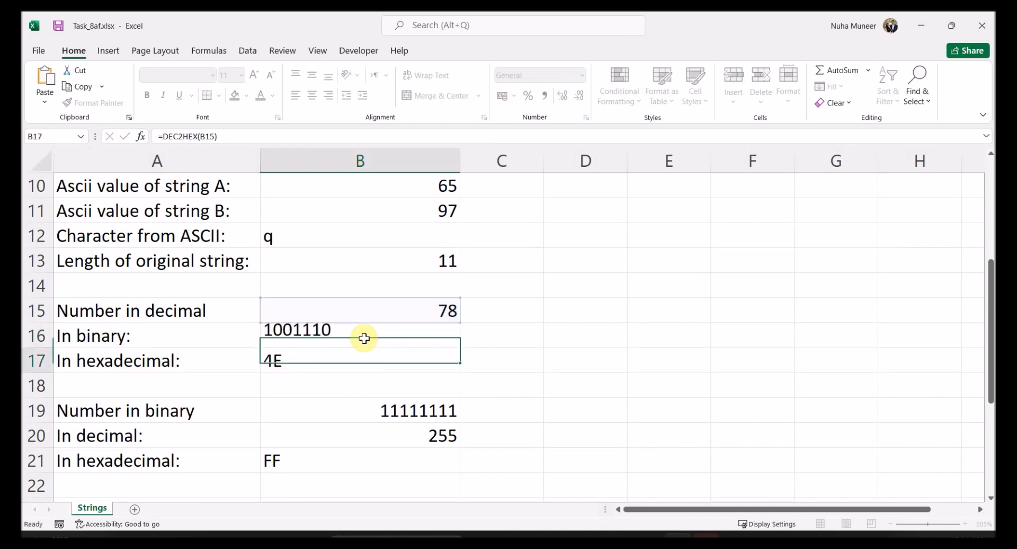
click(445, 310)
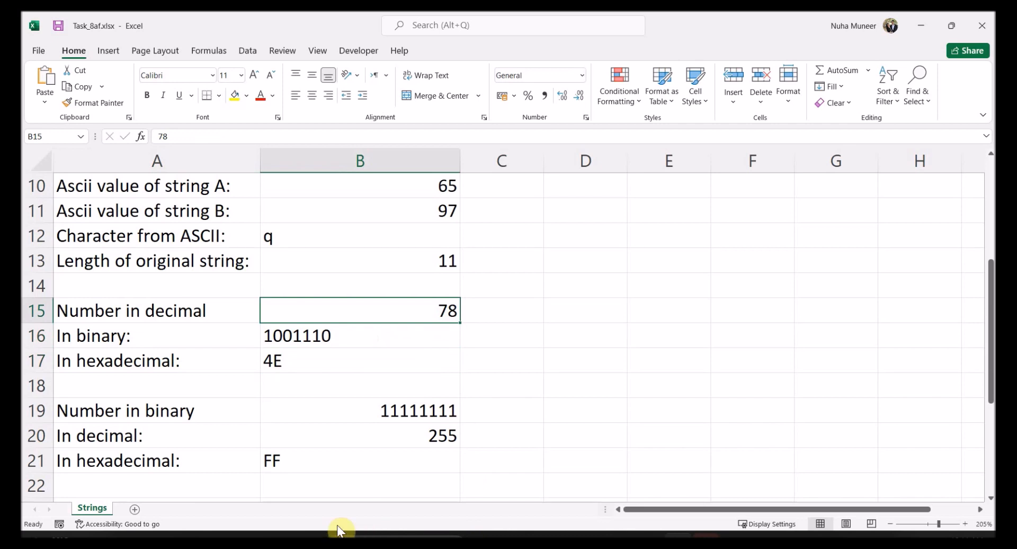
Step: Switch to Calculator, place its window beside the worksheet data and set it to Programmer mode
click(372, 460)
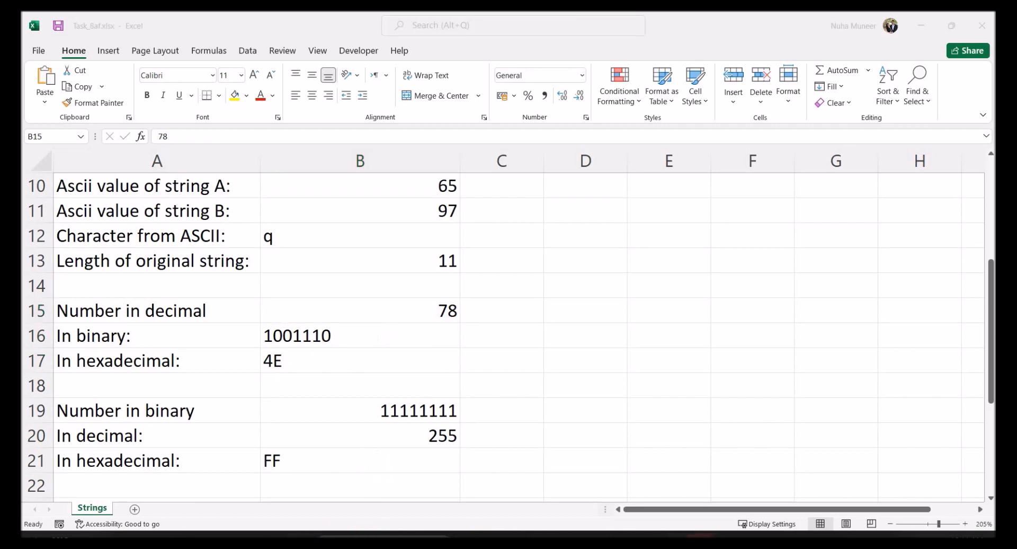
drag(545, 72, 706, 135)
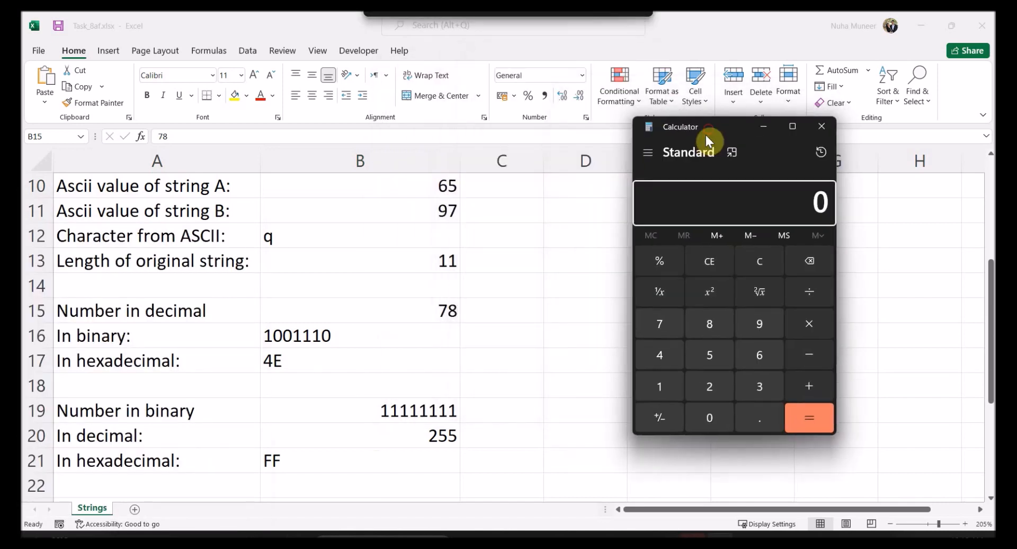
click(647, 152)
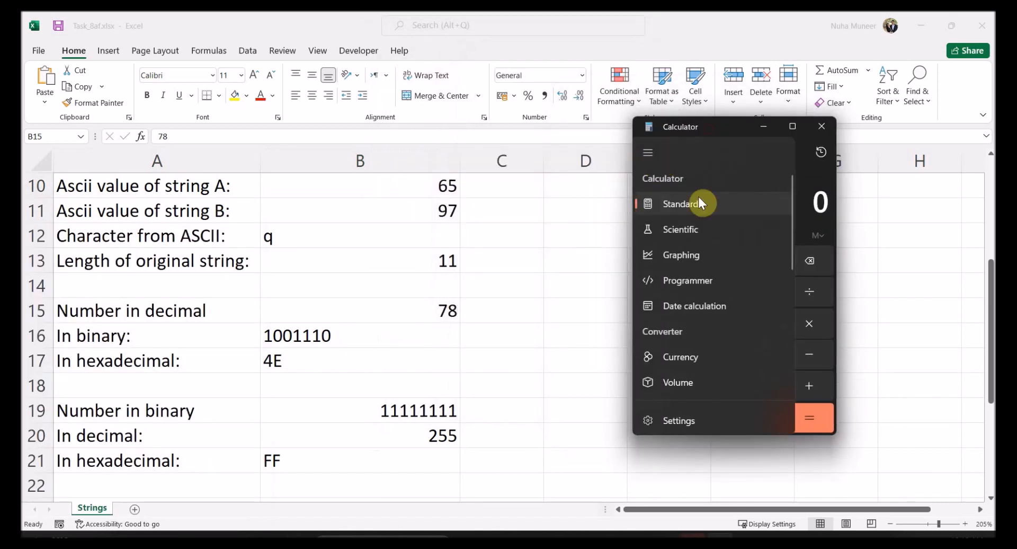
click(698, 288)
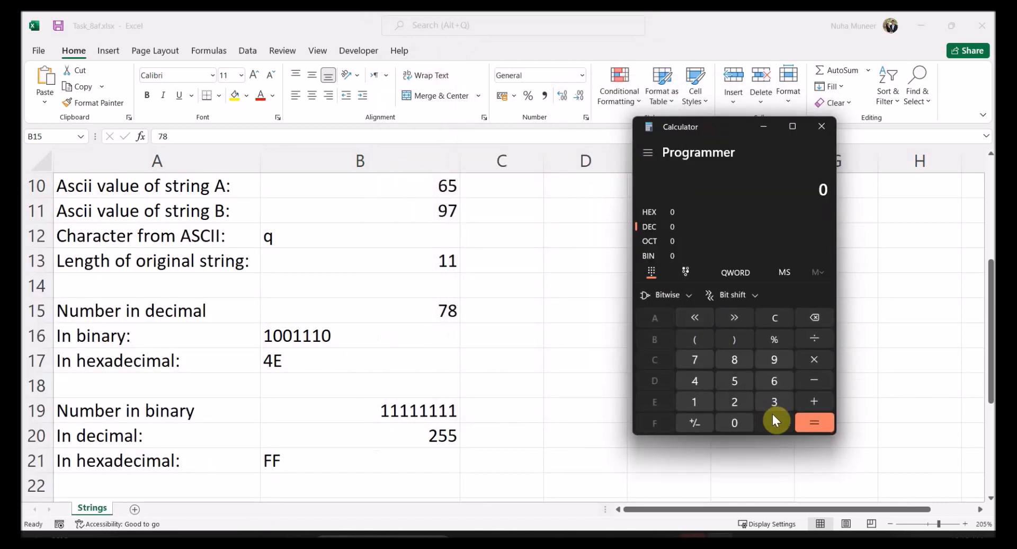
Step: Go through the hexadecimal, decimal, octal and binary bases to examine which digits each one allows
click(660, 212)
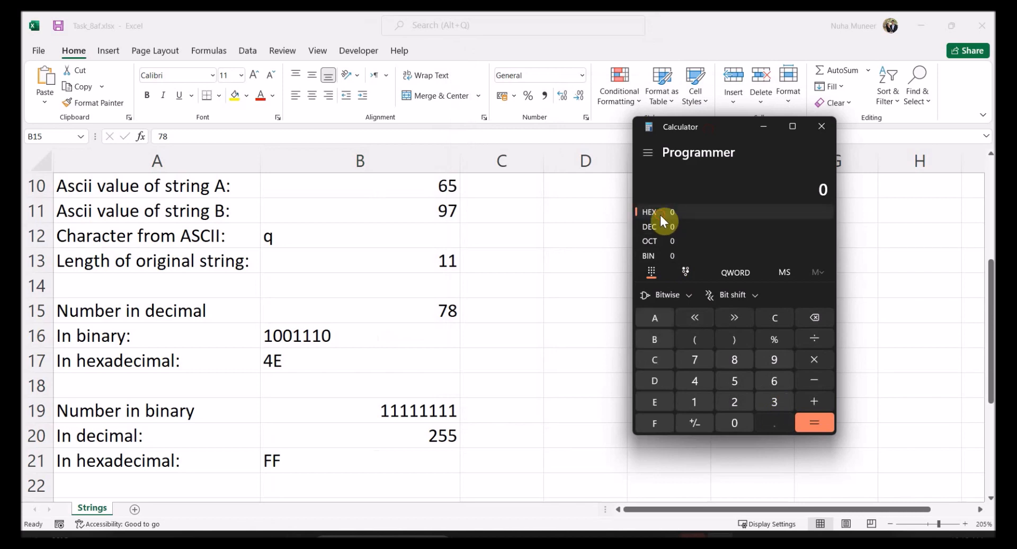
click(660, 224)
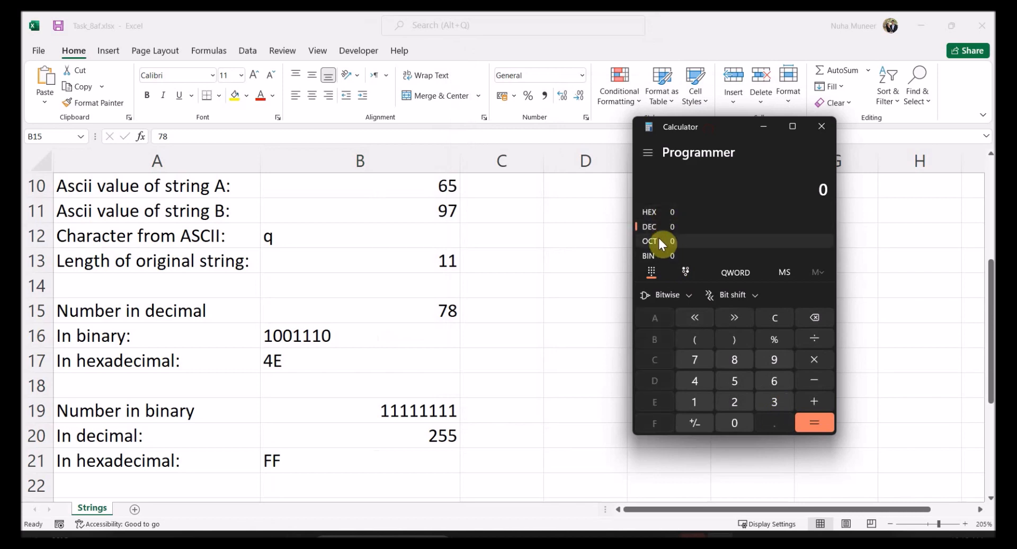
click(659, 240)
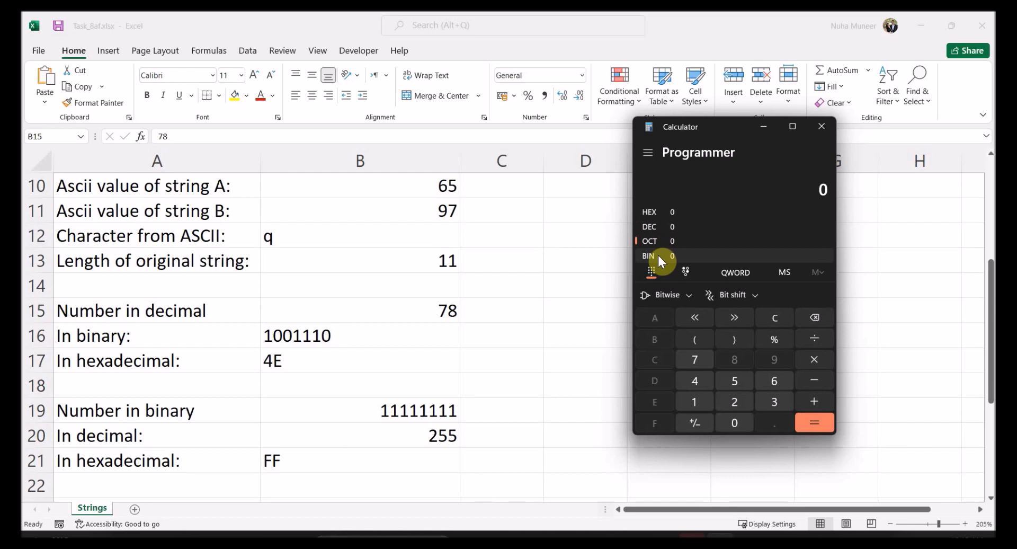
click(657, 254)
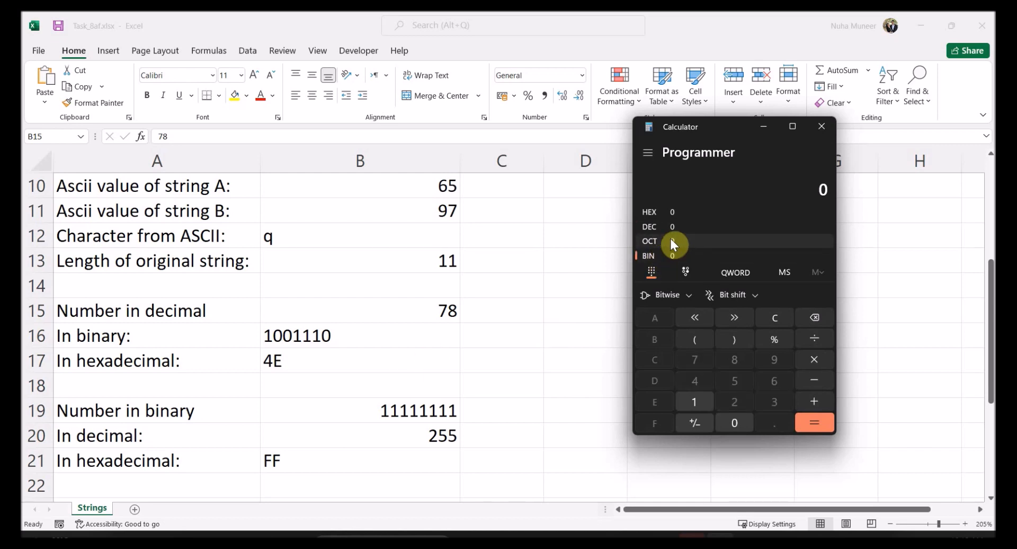
Step: Convert the decimal number 78 to the other number bases, and close Calculator
click(651, 227)
key(ctrl)
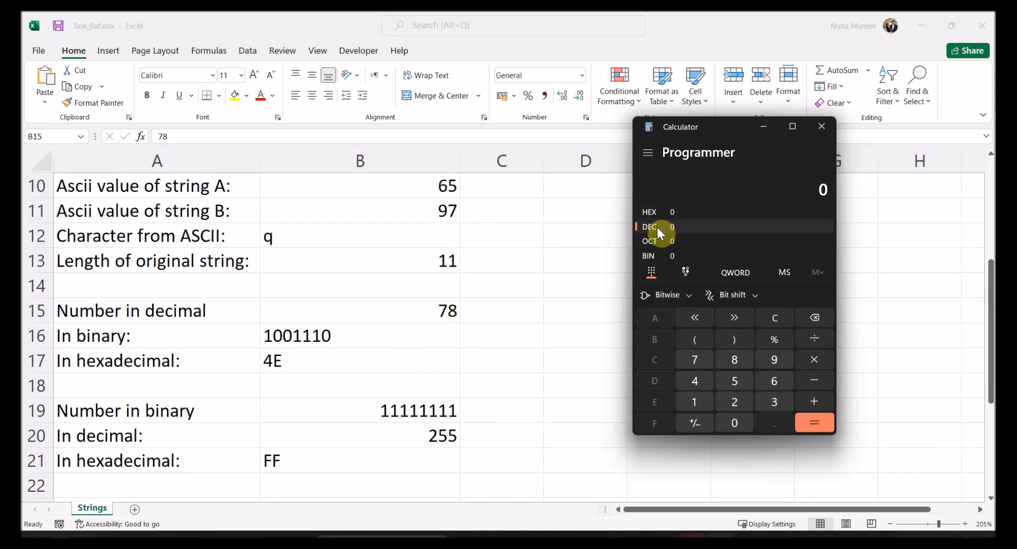
click(691, 358)
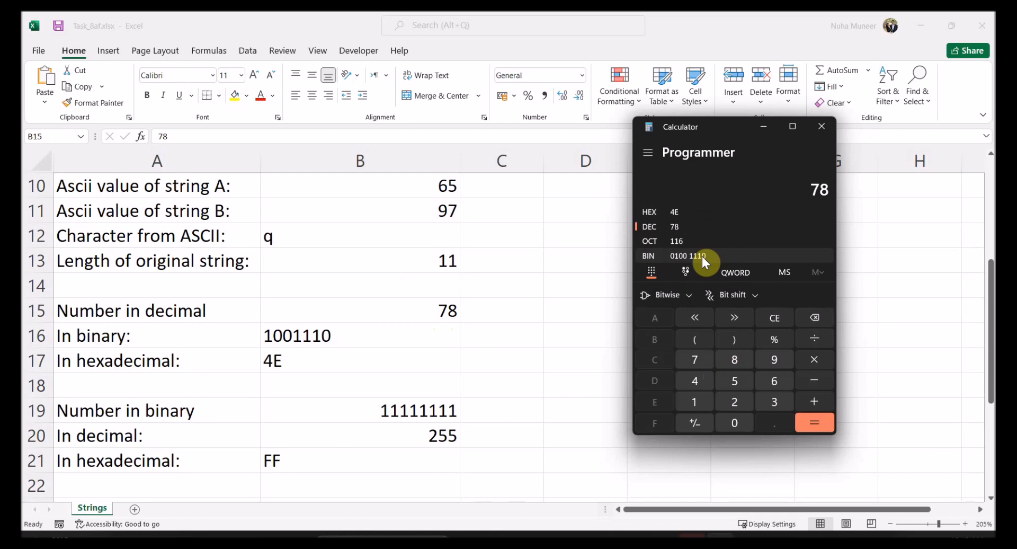
click(820, 126)
Step: Inspect the DEC2BIN formula in B16 and leave the cell without editing it
click(343, 341)
double_click(332, 338)
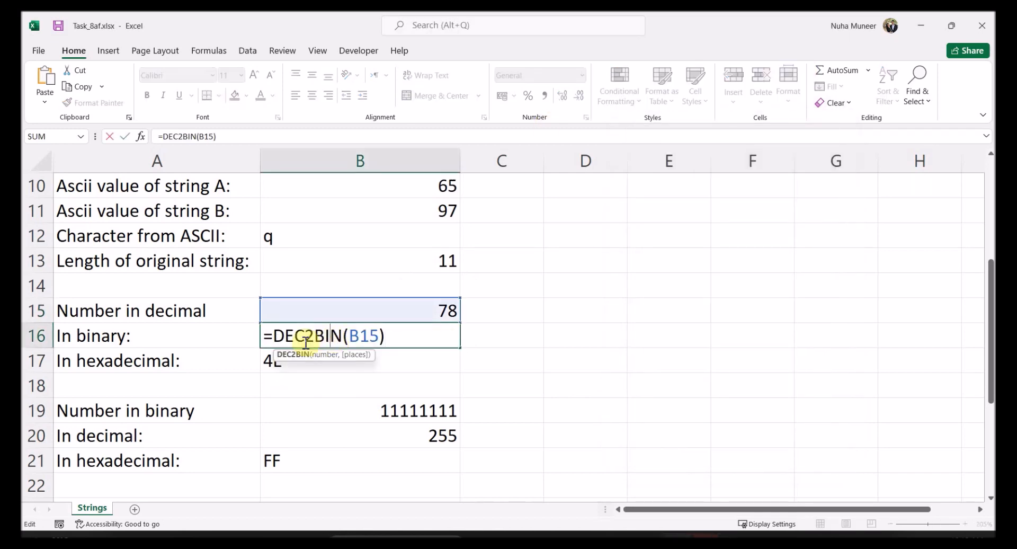
double_click(332, 339)
key(Escape)
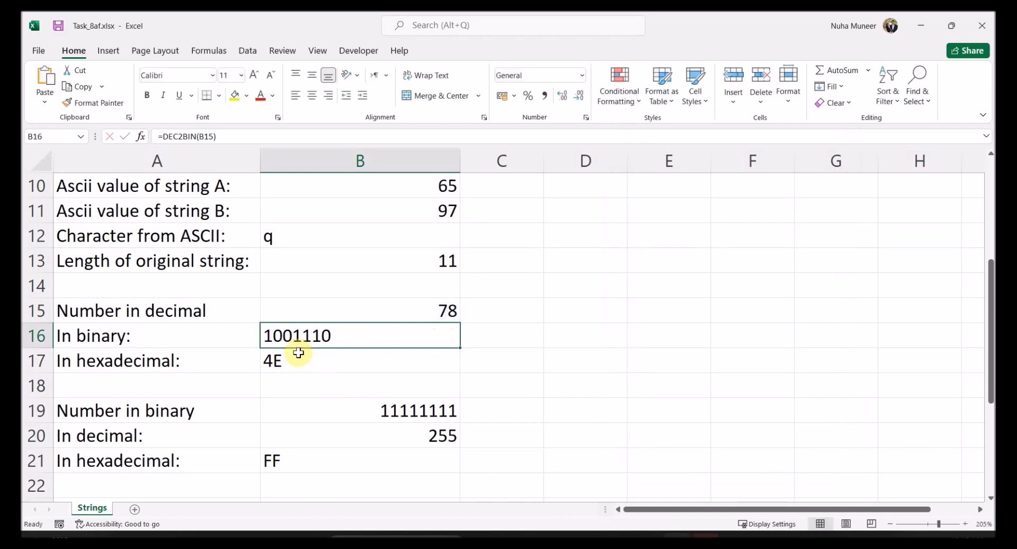
Step: Inspect the DEC2HEX formula in B17 that converts the decimal number in B15
click(182, 317)
click(129, 364)
click(294, 354)
double_click(294, 354)
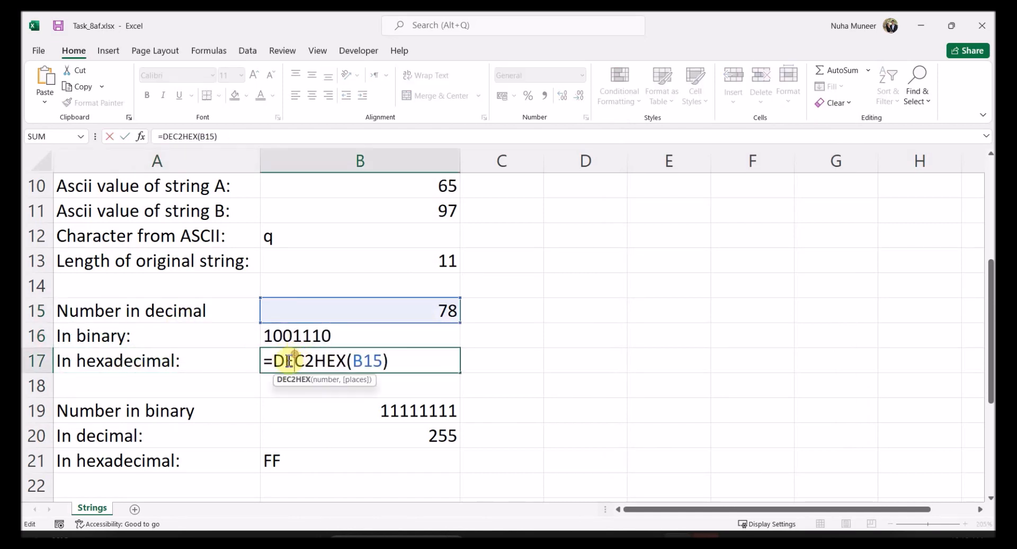
key(Escape)
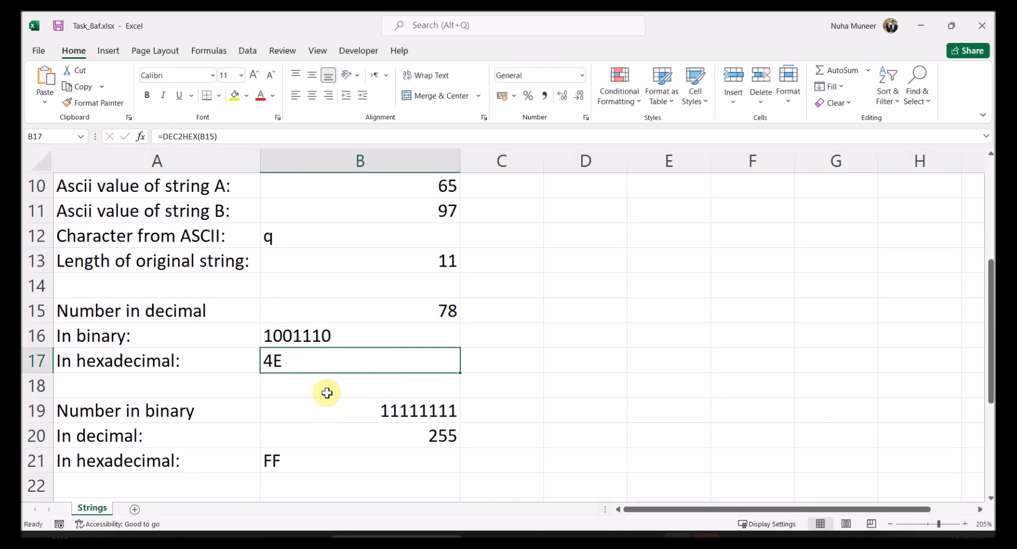
Step: Examine the binary number in B19 and the formula in B20 that converts it to decimal
scroll(325, 392, down, 2)
click(405, 261)
click(418, 286)
double_click(395, 289)
drag(274, 286, 345, 286)
key(Escape)
Step: Inspect the BIN2HEX formula in B21 that converts the binary number in B19
double_click(306, 313)
drag(274, 309, 328, 311)
click(331, 312)
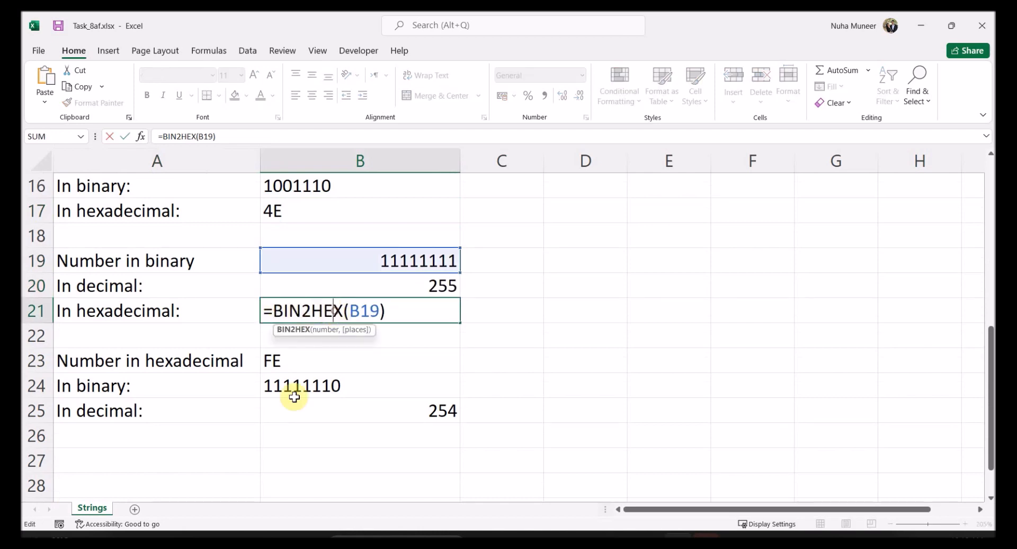
key(Escape)
Step: Examine the hexadecimal number in B23 and the HEX2BIN formula in B24 that converts it to binary
click(295, 358)
scroll(297, 391, down, 1)
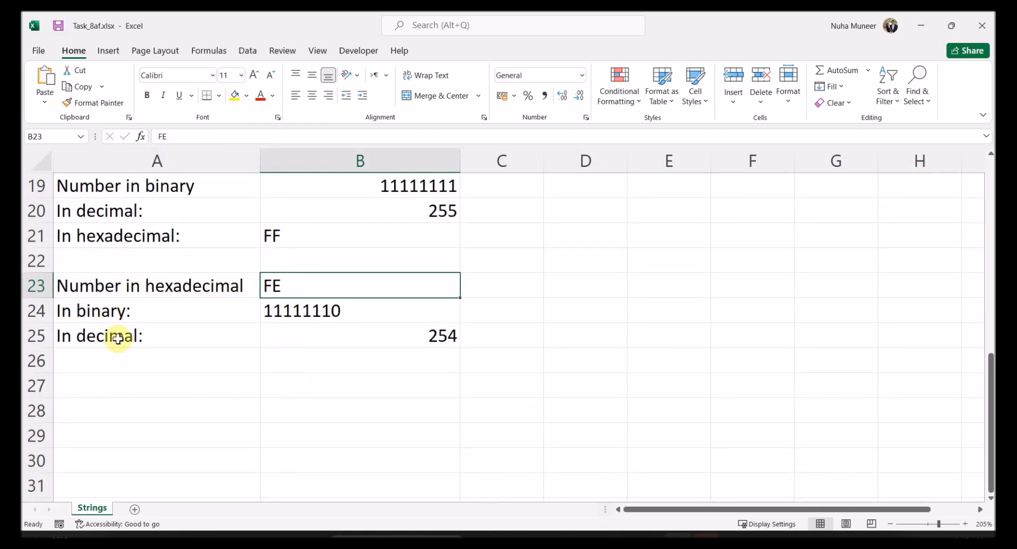
click(304, 311)
click(280, 291)
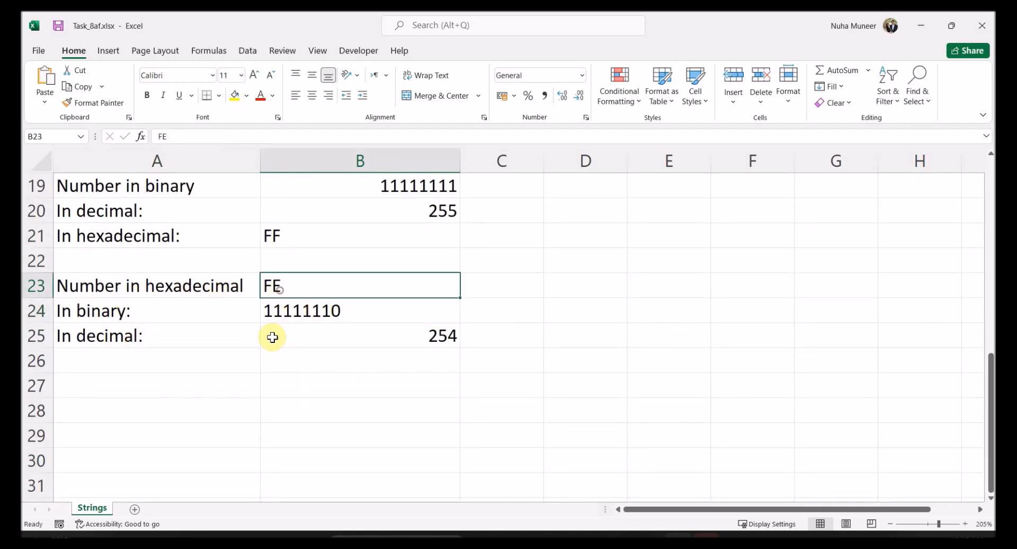
double_click(291, 311)
drag(299, 309, 336, 309)
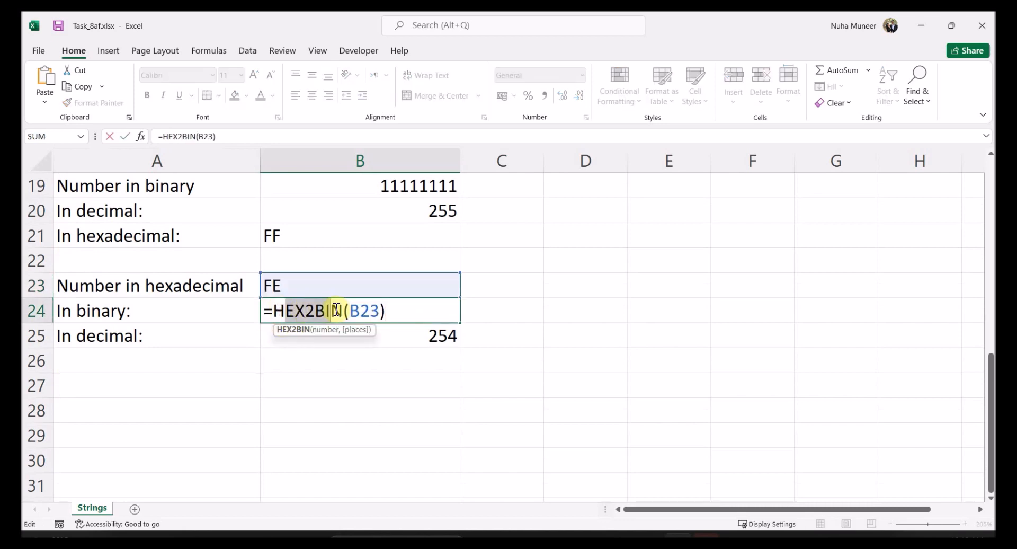
key(Escape)
Step: Inspect the HEX2DEC formula in B25 that converts the hexadecimal number in B23
double_click(377, 339)
drag(273, 336, 329, 337)
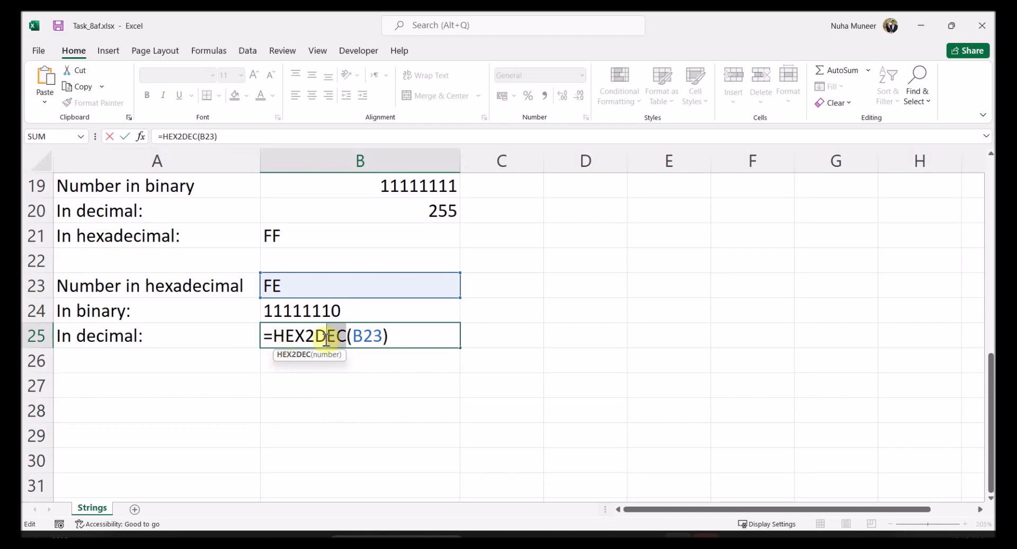
click(341, 407)
Step: Zoom the worksheet out to 175%, close the Task_8af.xlsx workbook and return to the AS IT (Hodder) PDF
scroll(320, 389, up, 6)
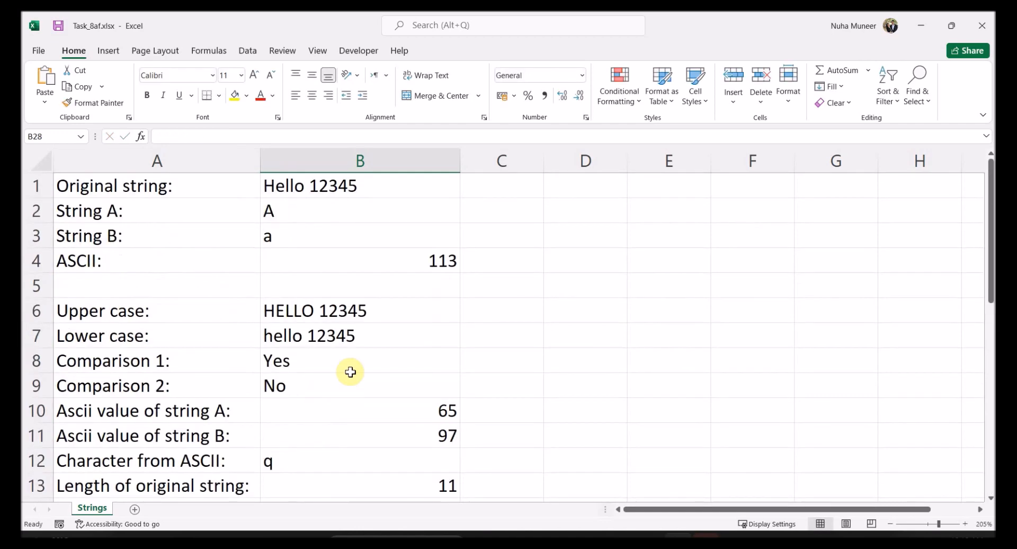
ctrl+scroll(357, 371, down, 1)
scroll(357, 371, down, 1)
ctrl+scroll(357, 371, down, 1)
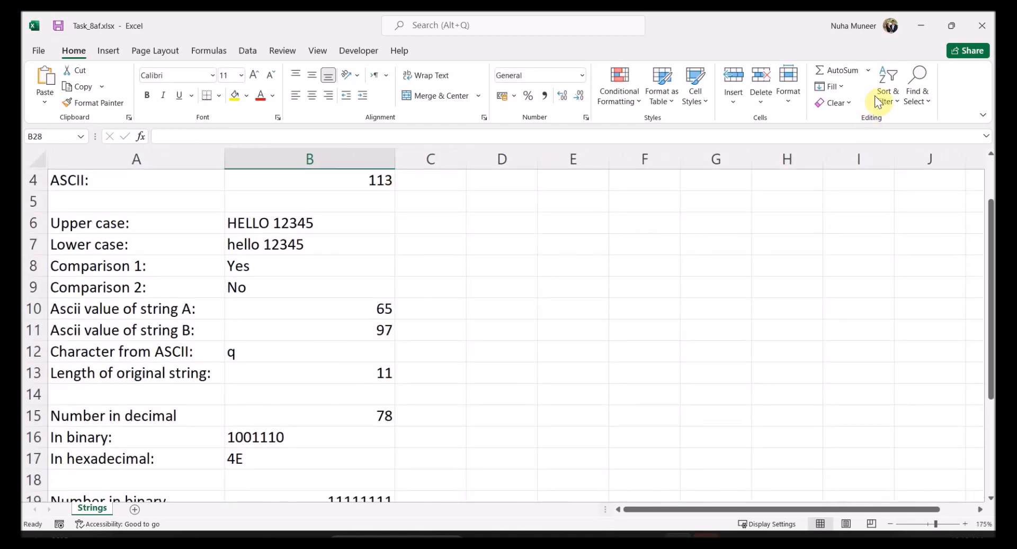
click(979, 25)
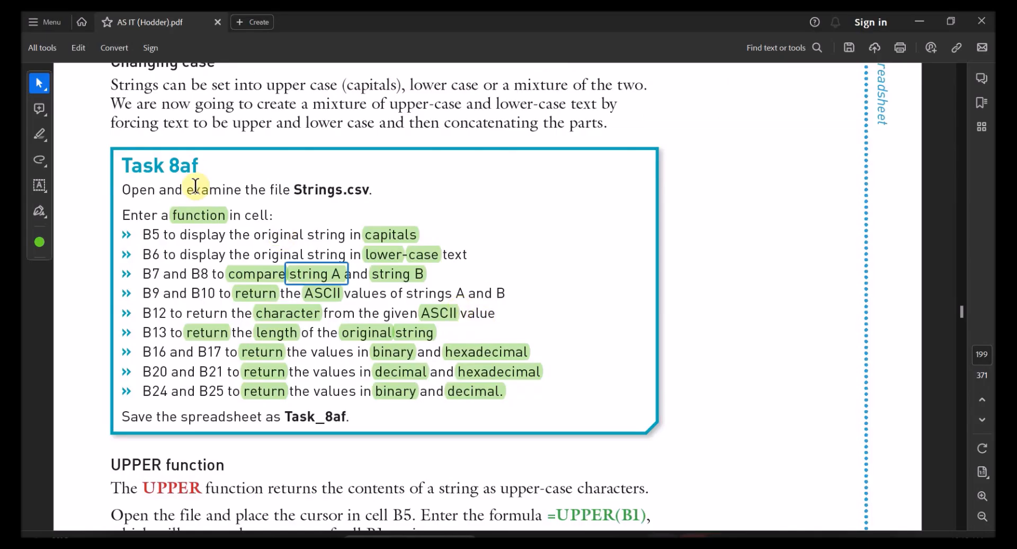